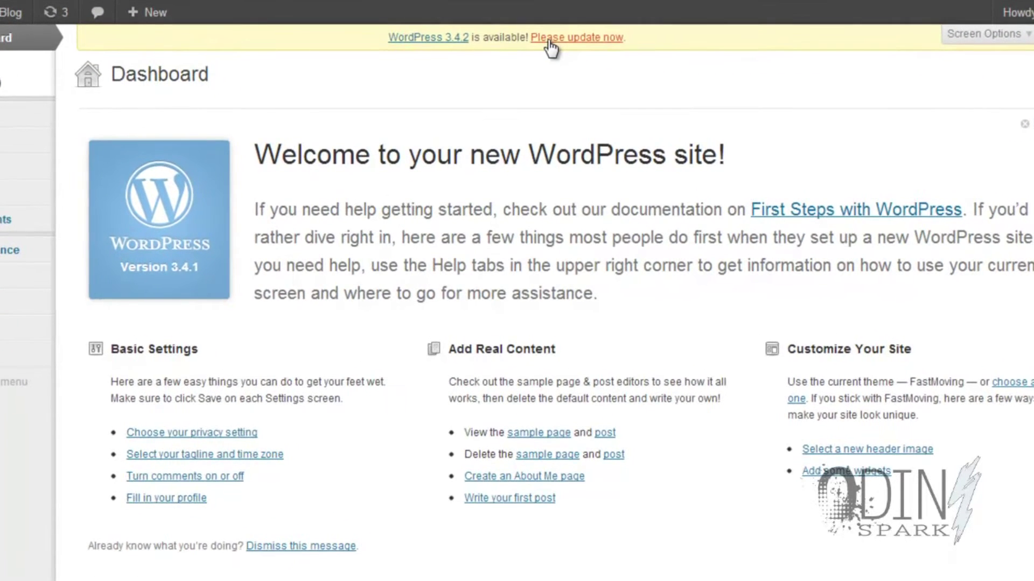
Update WordPress from 3.4.1 to 3.4.2 using the update notice and Update Now
left_click(549, 38)
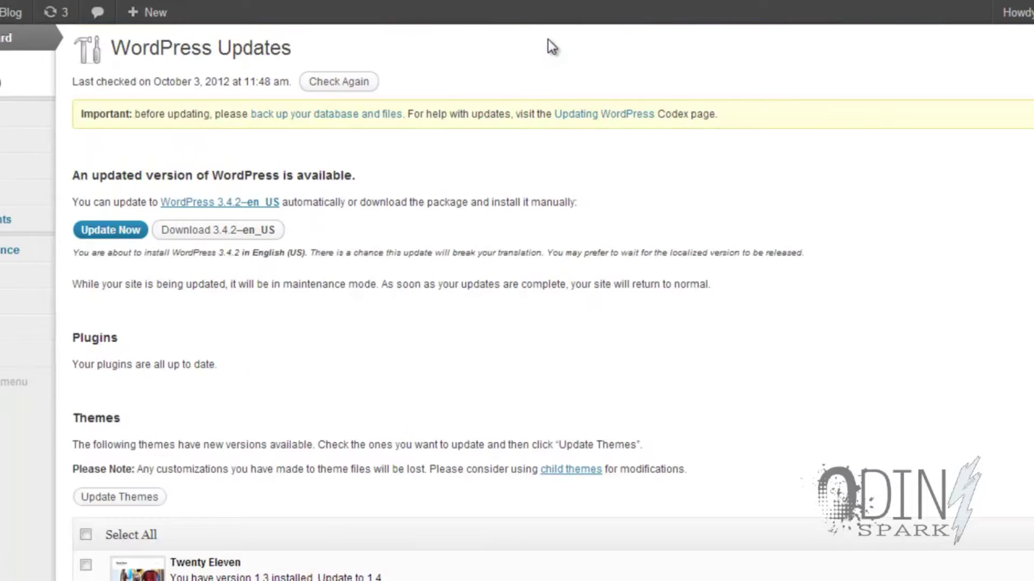
left_click(119, 231)
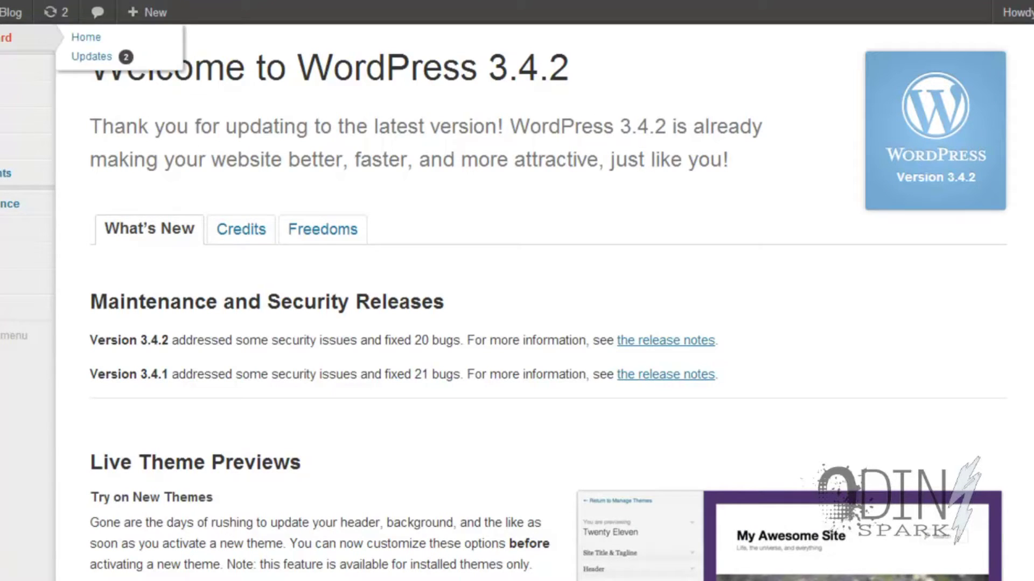
left_click(85, 37)
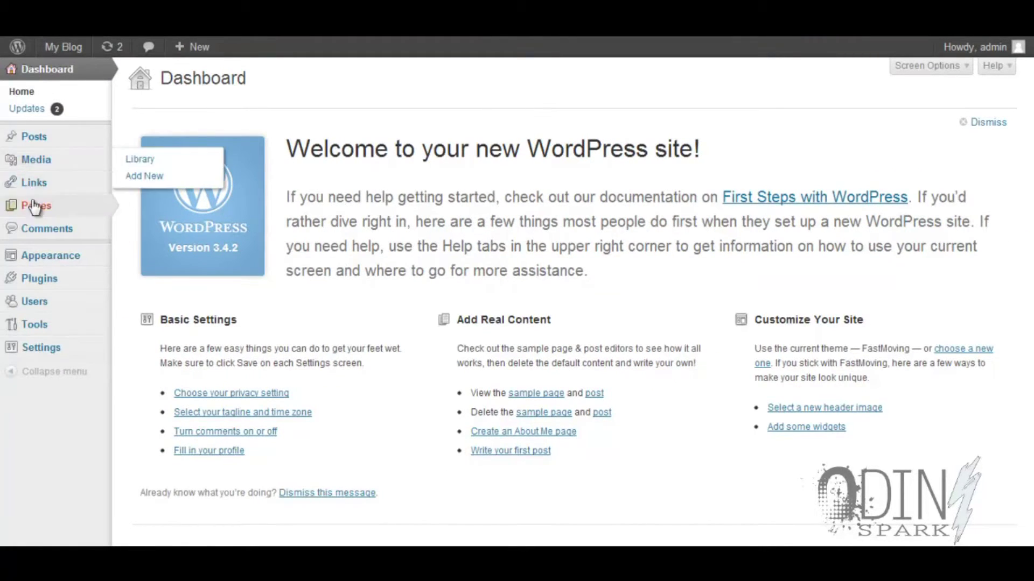
Bring up the Dashboard home page with the WordPress 3.4.2 welcome panel
mouse_move(40, 255)
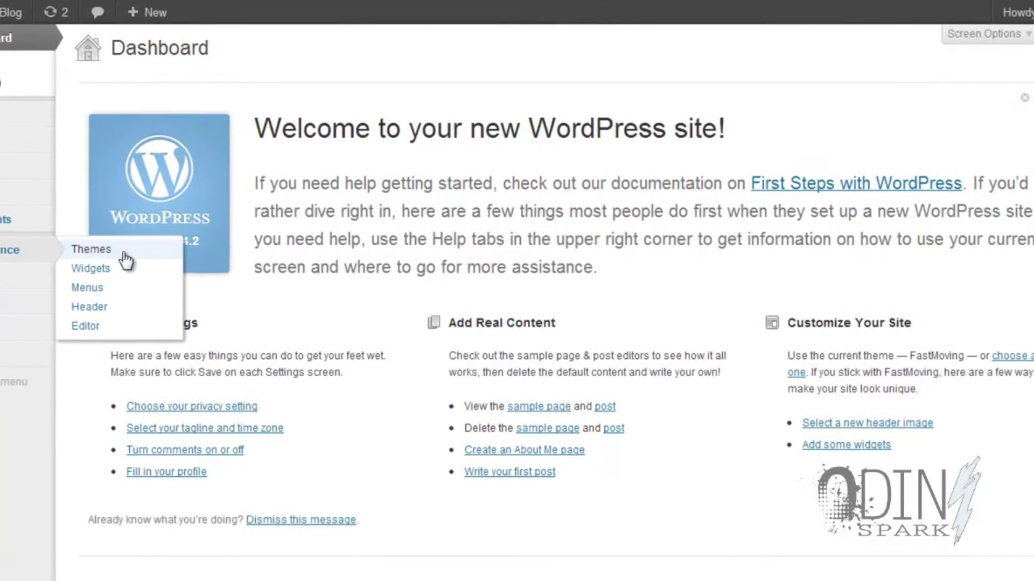
Open Appearance > Themes and review FastMoving, Twenty Eleven and Twenty Ten
left_click(124, 253)
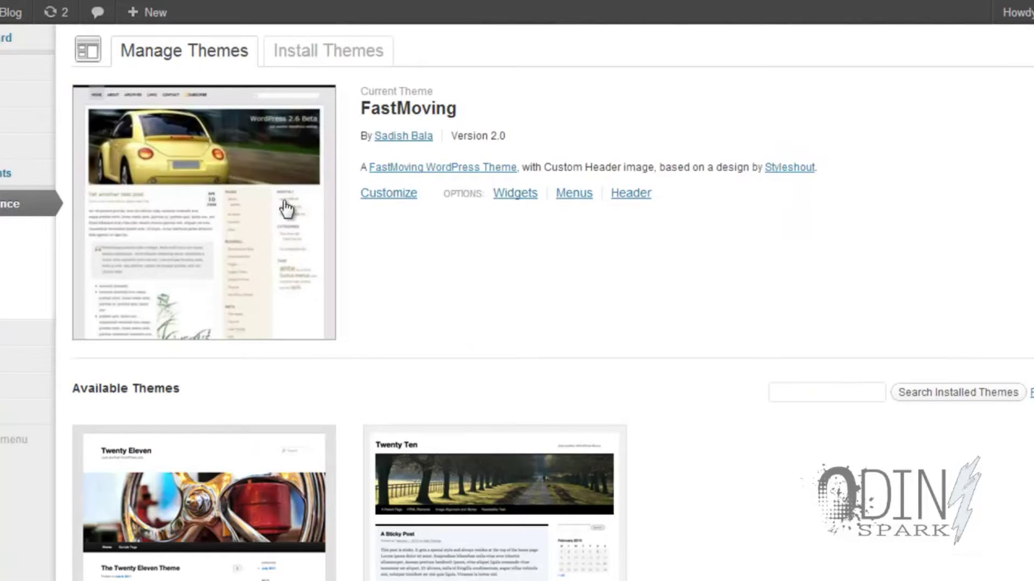
scroll(286, 207, "down", 5)
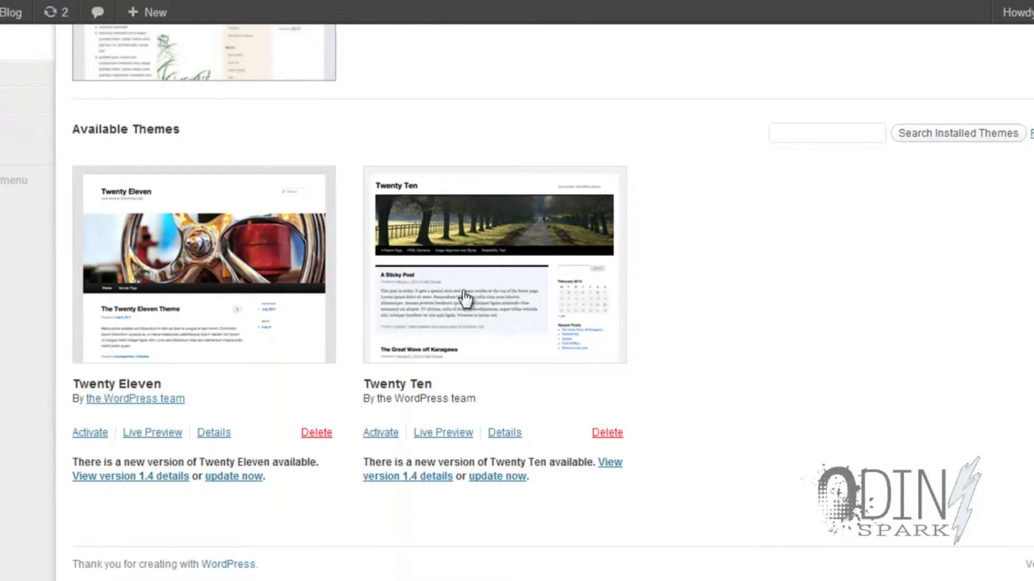
scroll(468, 299, "up", 5)
left_click_drag(364, 110, 492, 111)
scroll(455, 266, "down", 3)
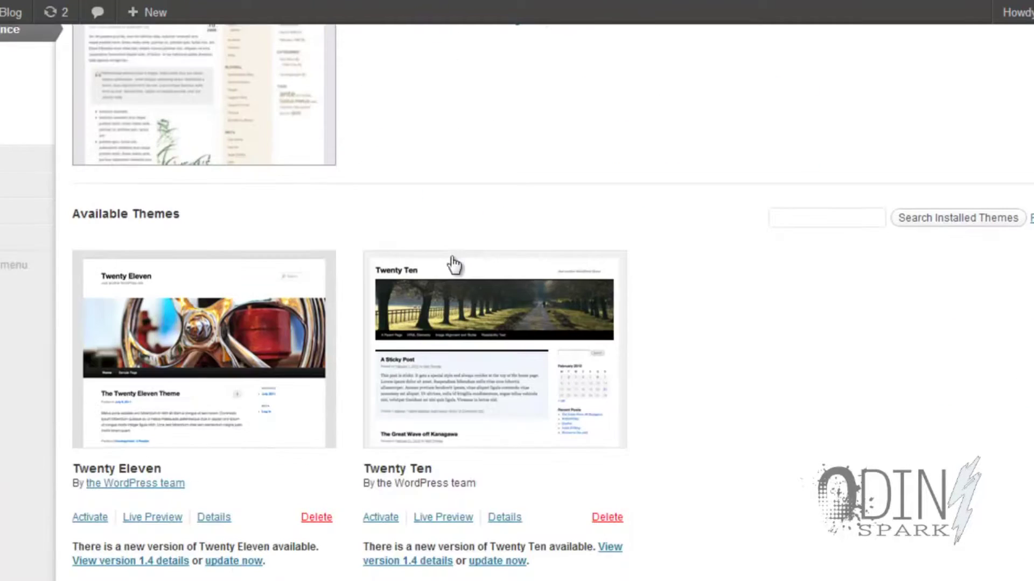
left_click_drag(74, 469, 121, 469)
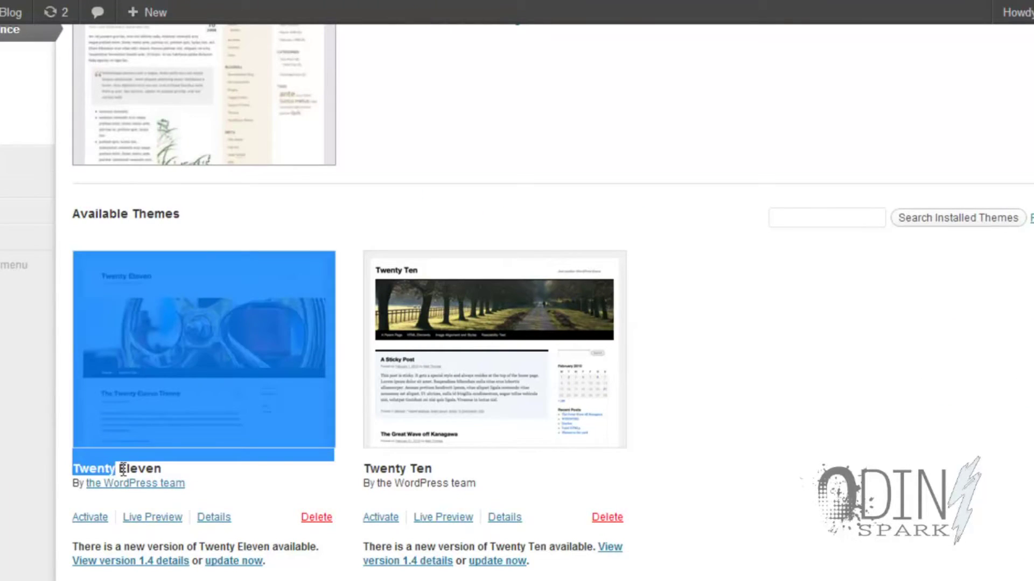
left_click(272, 472)
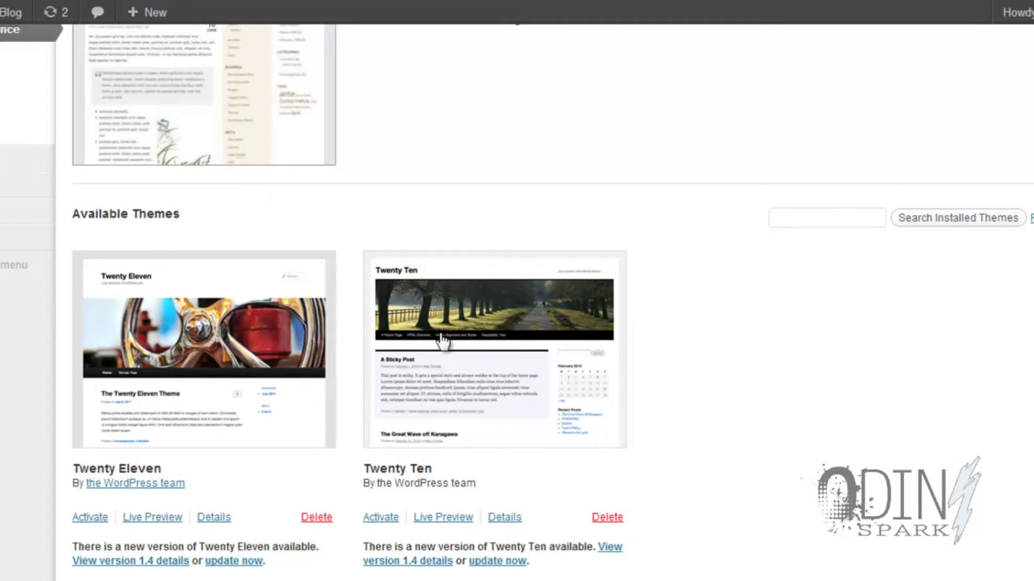
scroll(392, 349, "down", 2)
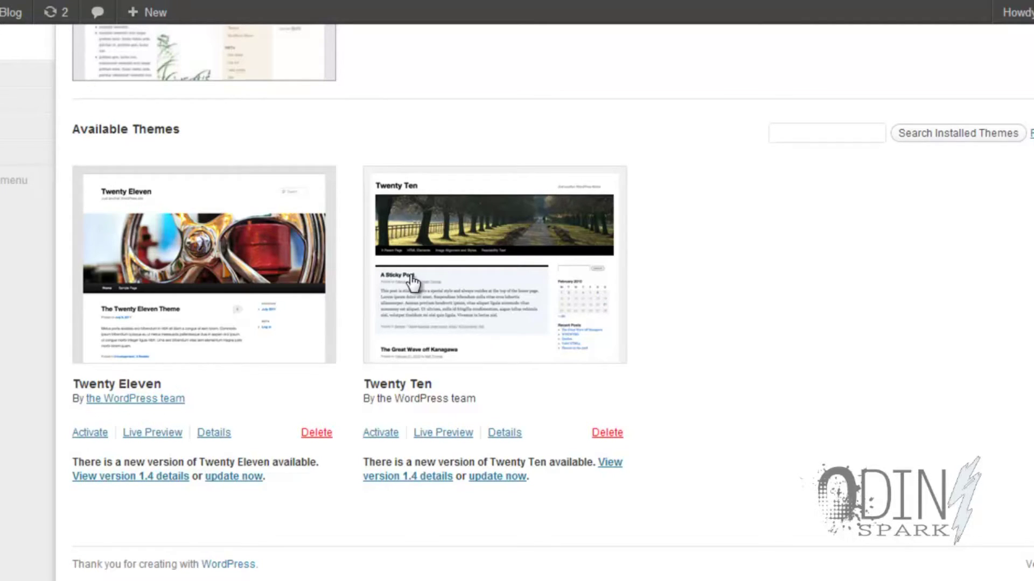
scroll(412, 277, "up", 5)
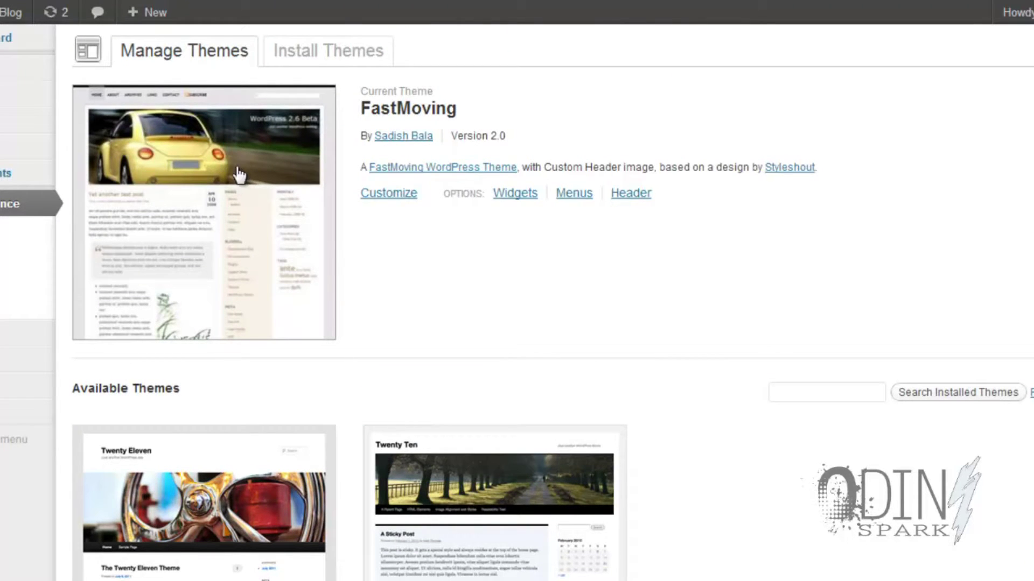
left_click(359, 60)
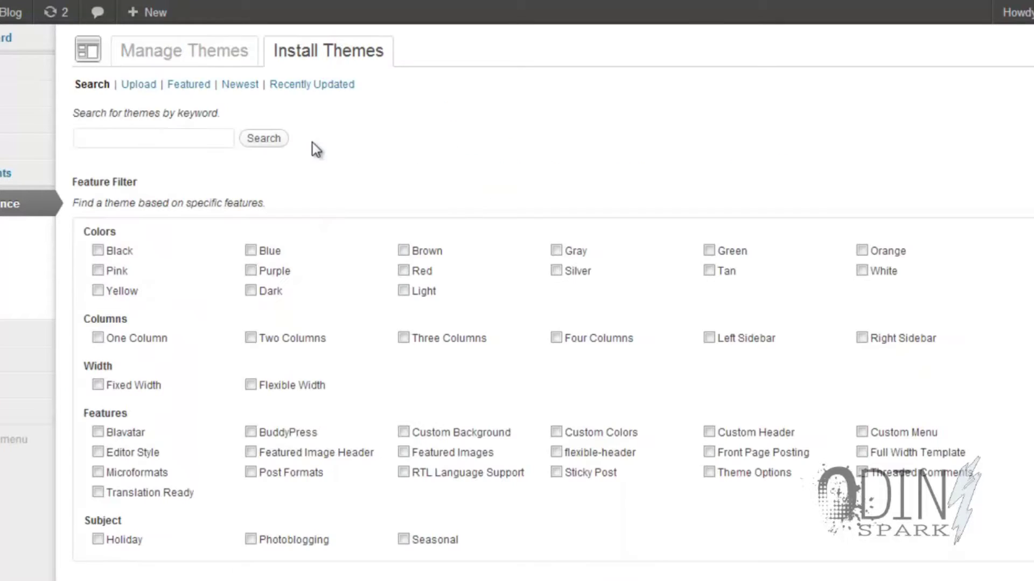
scroll(273, 322, "down", 2)
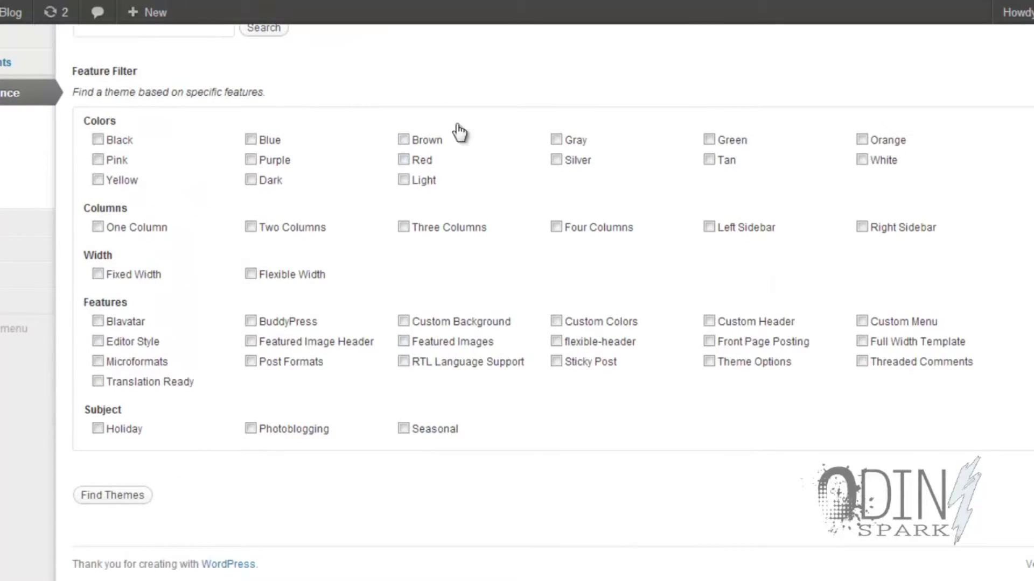
scroll(247, 135, "up", 2)
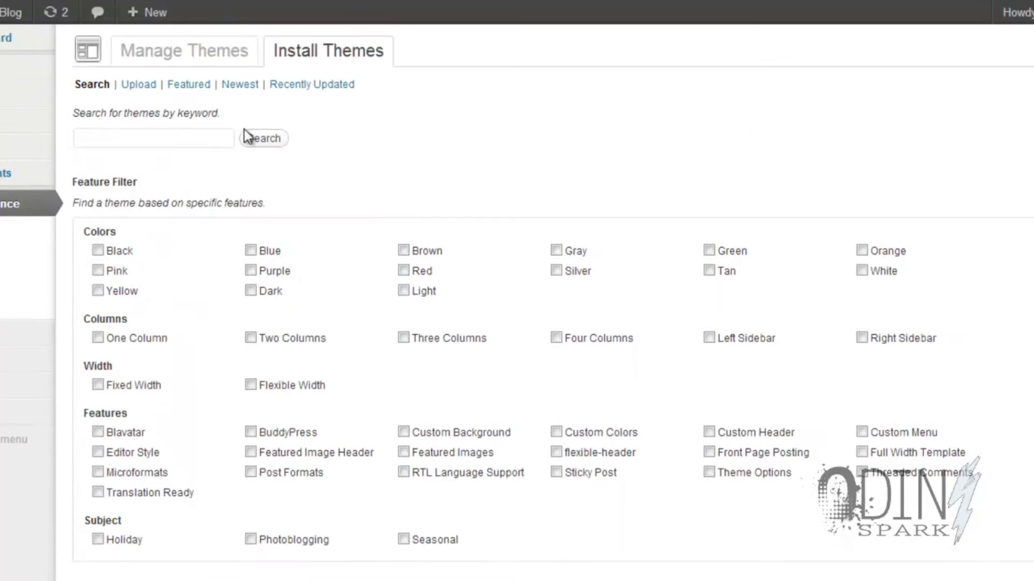
left_click(204, 62)
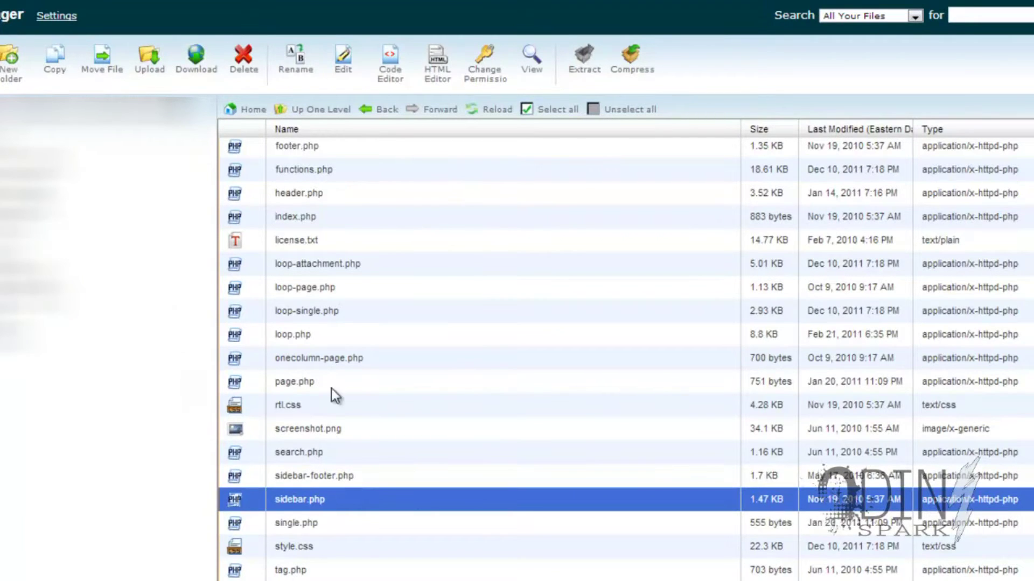
Go up to the WordPress root folder, then open wp-content and its themes folder
left_click(375, 456)
scroll(366, 447, "up", 5)
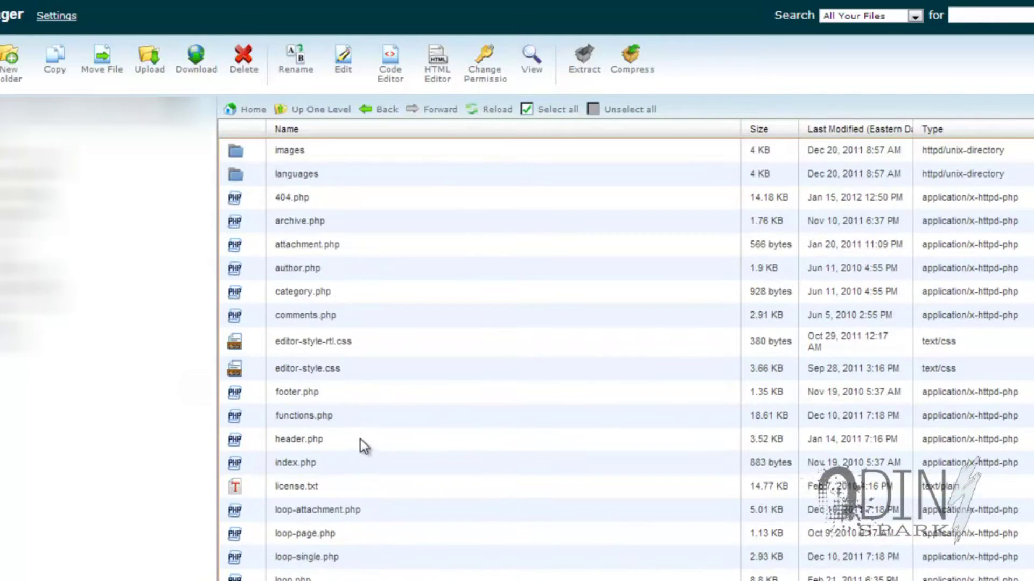
left_click(334, 109)
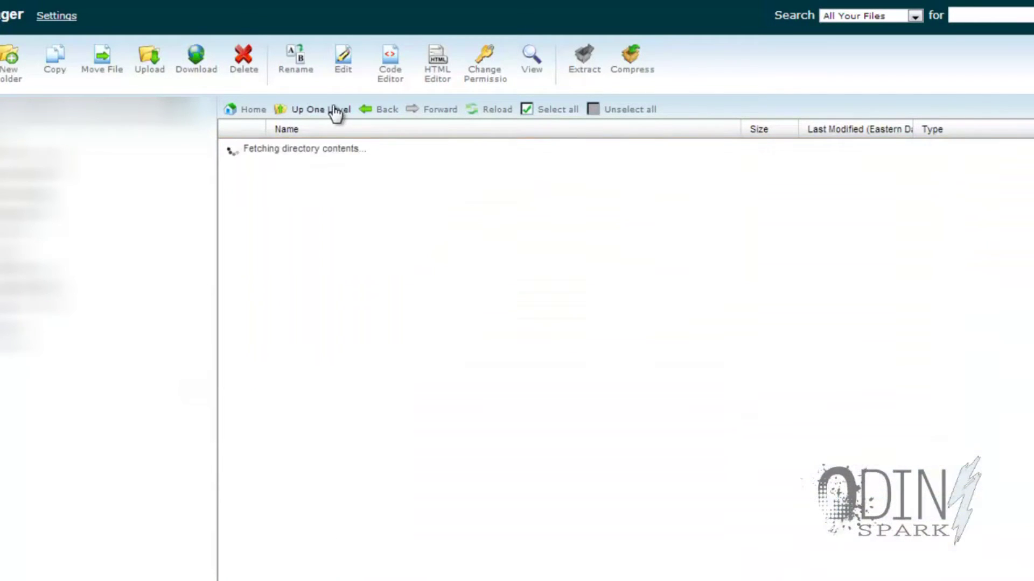
left_click(335, 111)
left_click(335, 110)
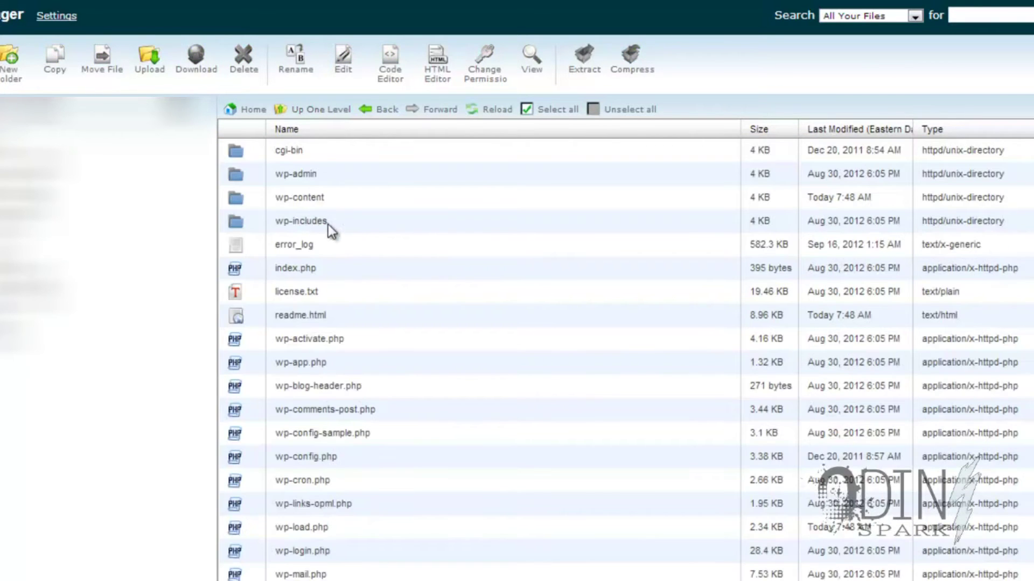
double_click(236, 199)
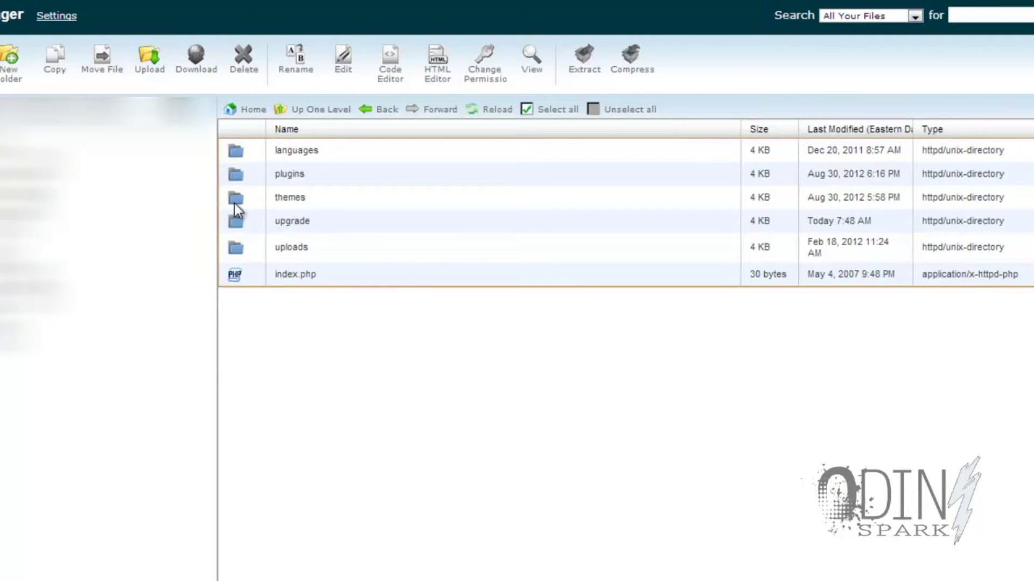
double_click(235, 200)
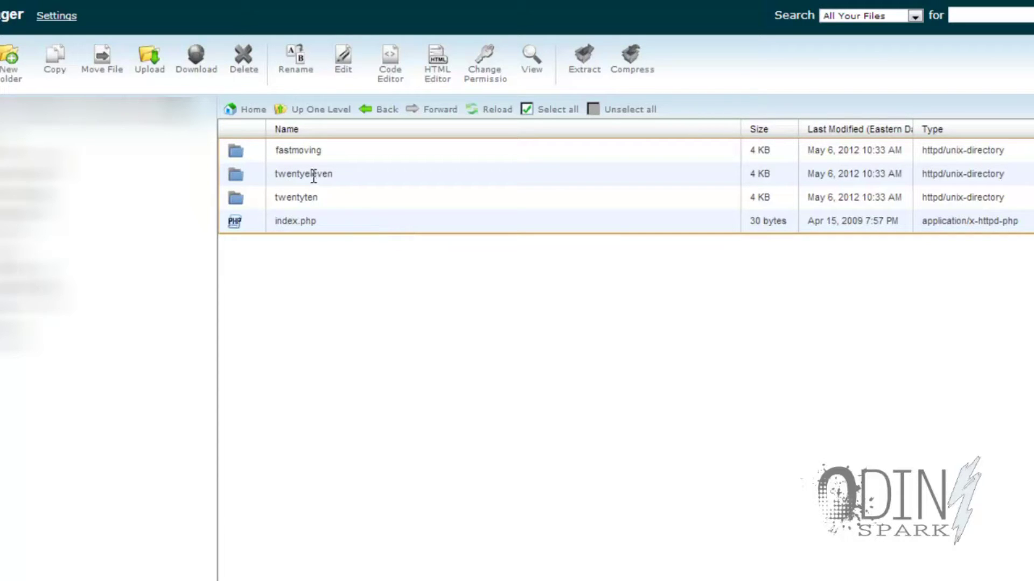
Look inside the fastmoving theme folder and its images subfolder
double_click(237, 153)
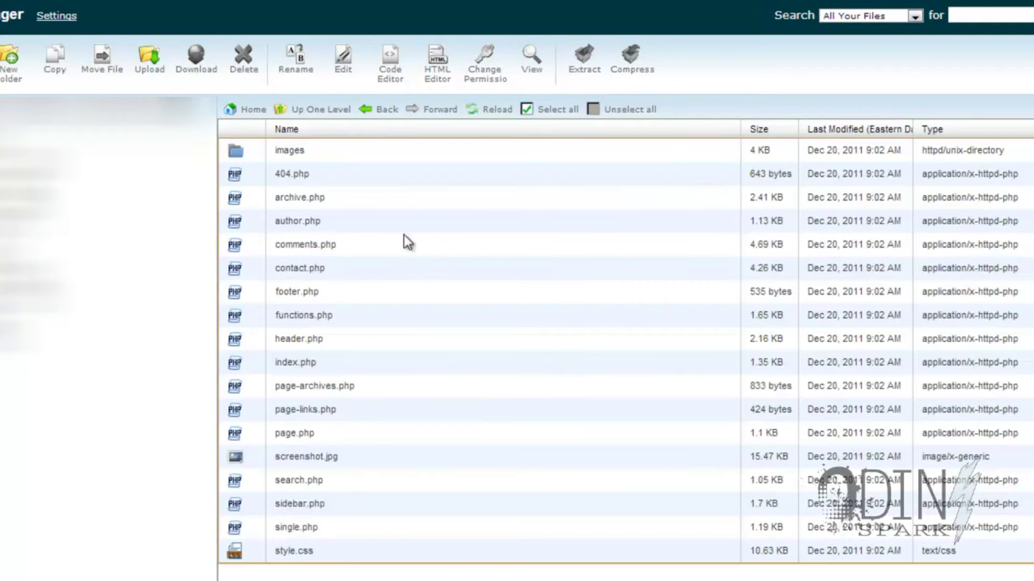
left_click(334, 182)
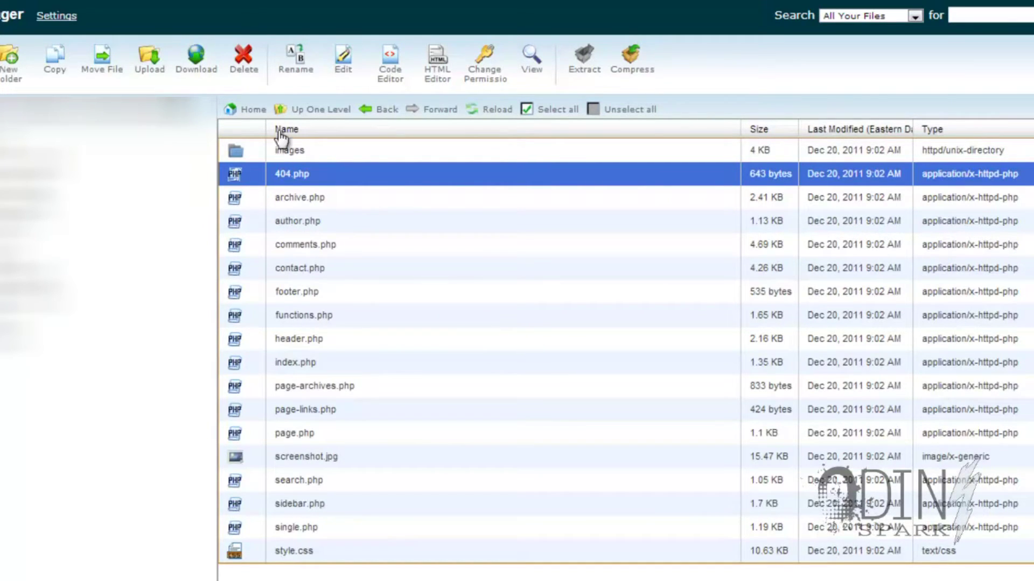
double_click(255, 153)
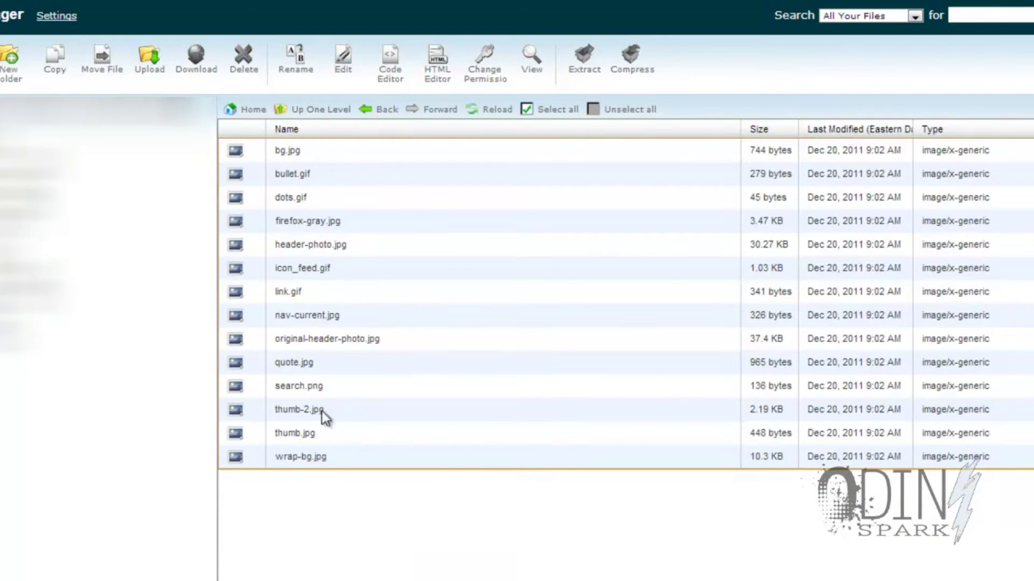
left_click(329, 106)
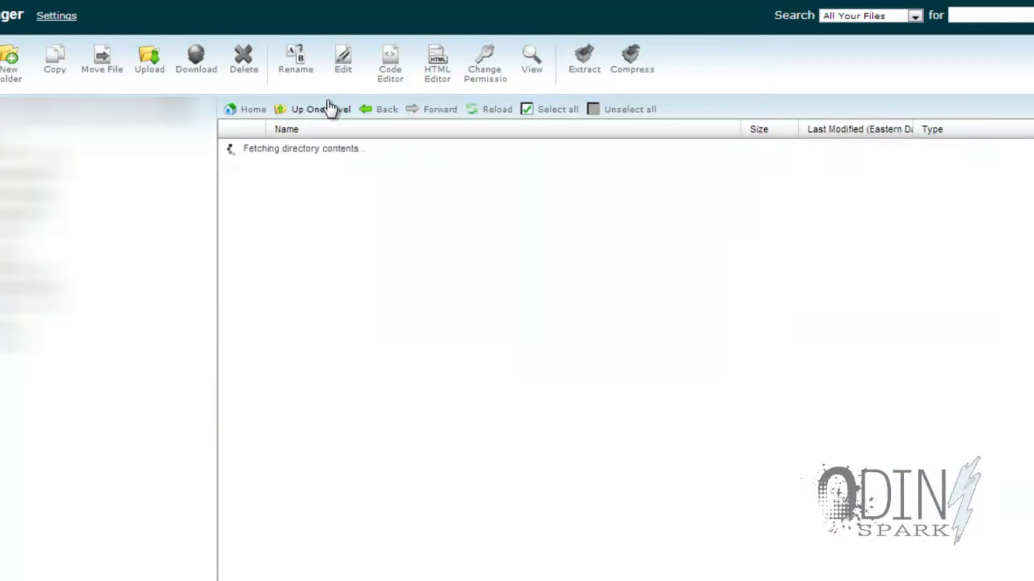
Browse the twentyeleven and twentyten folders, then reopen fastmoving and select search.php
double_click(251, 175)
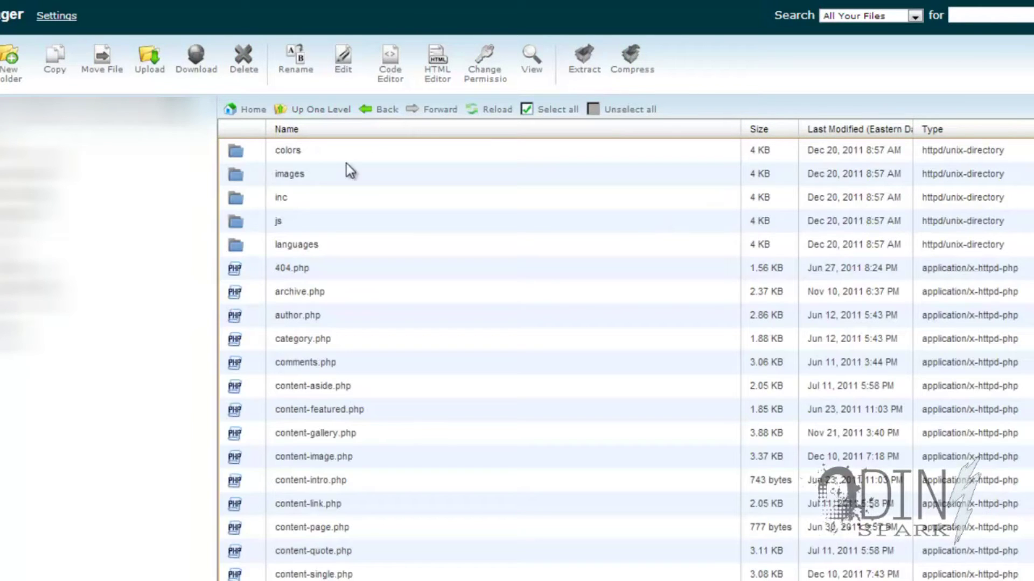
scroll(306, 235, "down", 5)
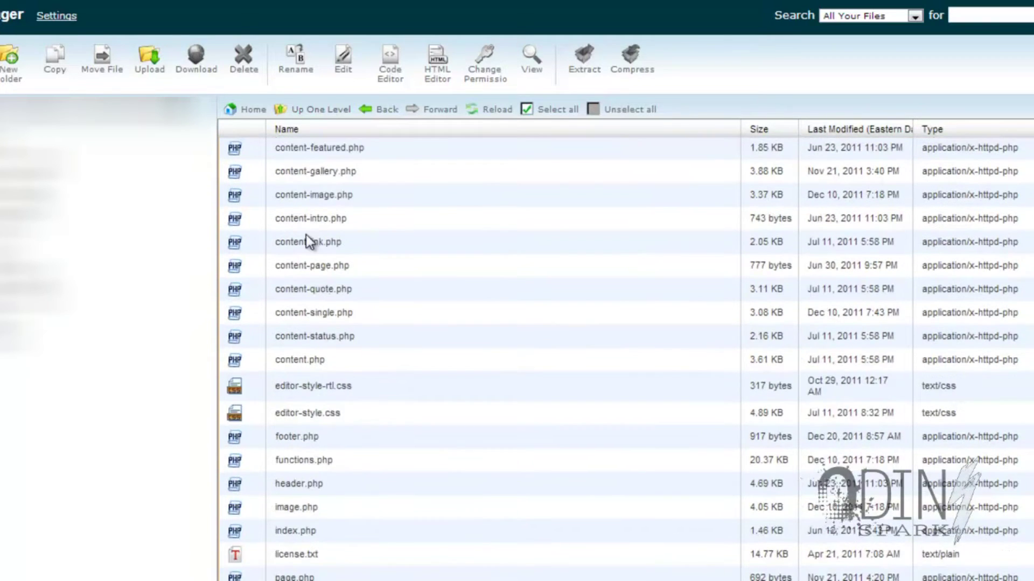
scroll(309, 241, "down", 5)
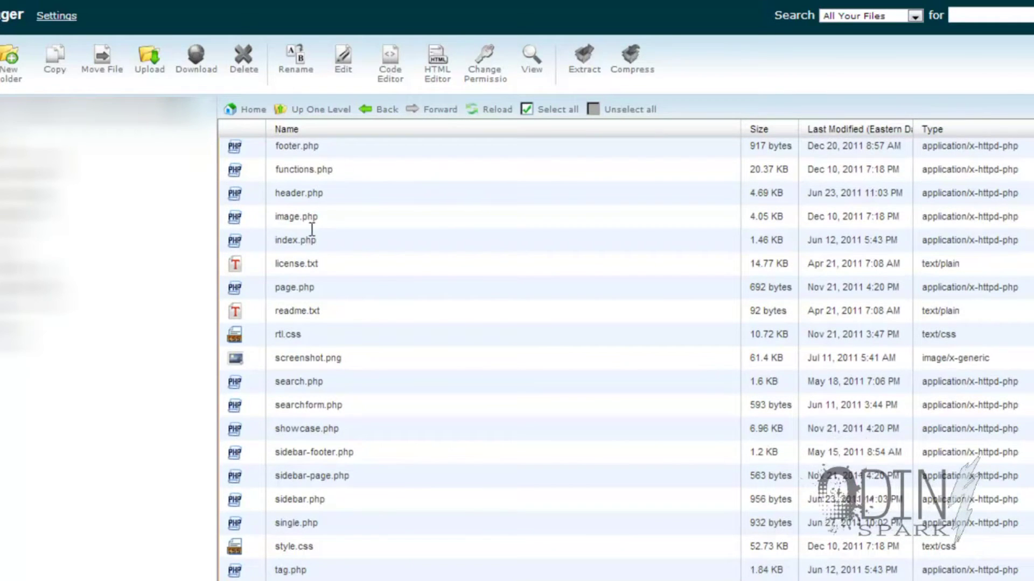
left_click(321, 110)
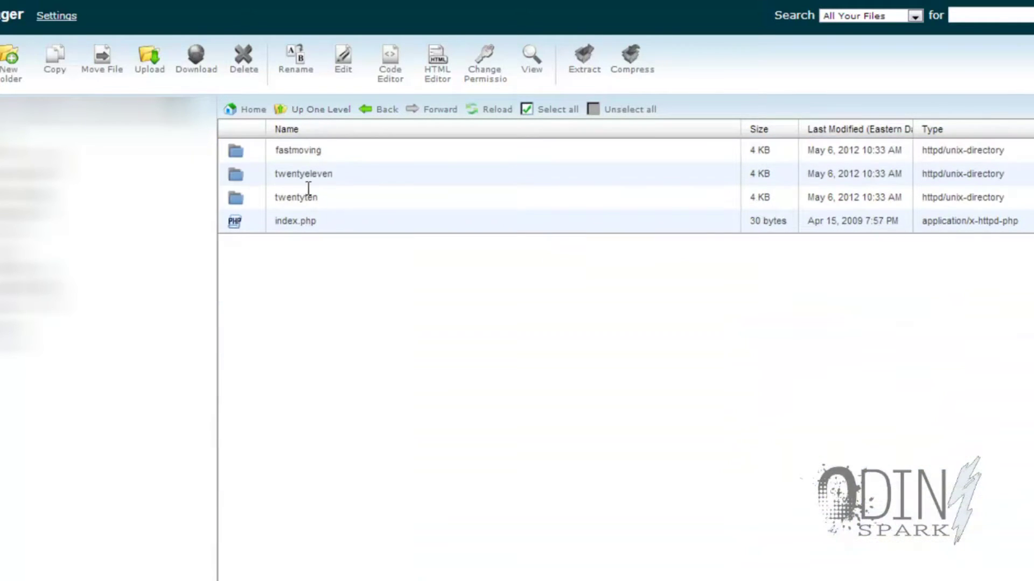
double_click(245, 203)
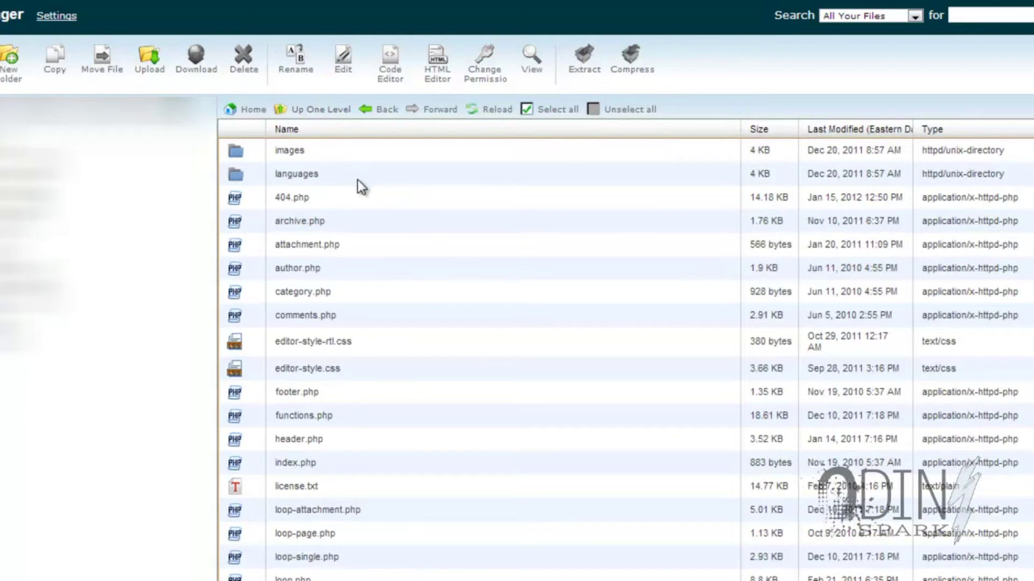
scroll(376, 200, "down", 4)
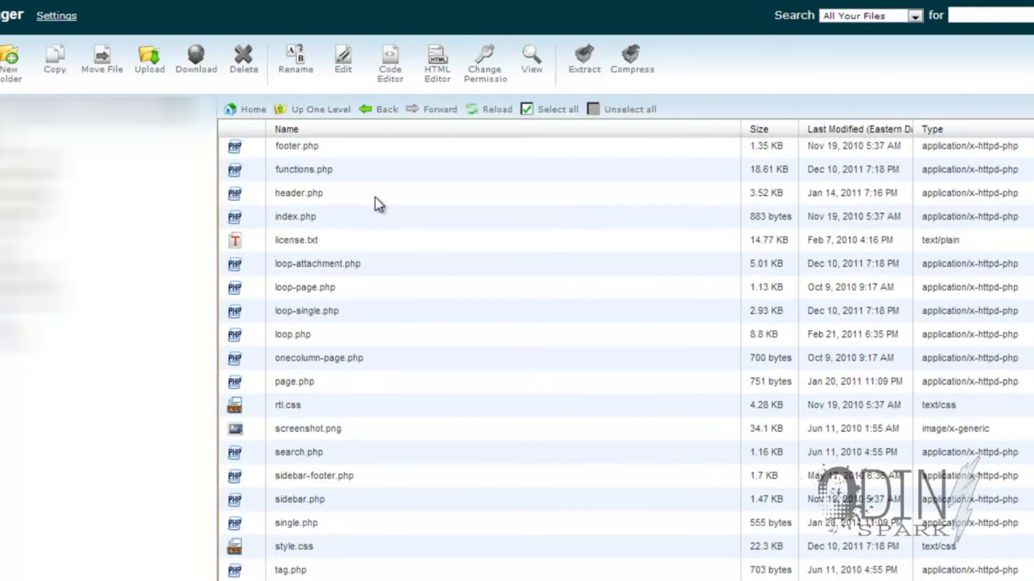
left_click(319, 110)
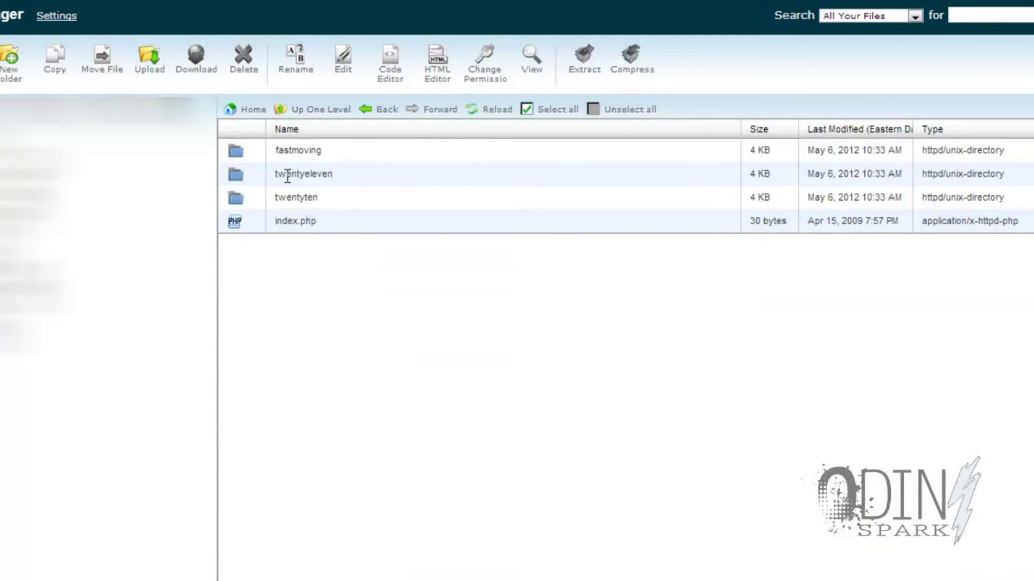
double_click(259, 154)
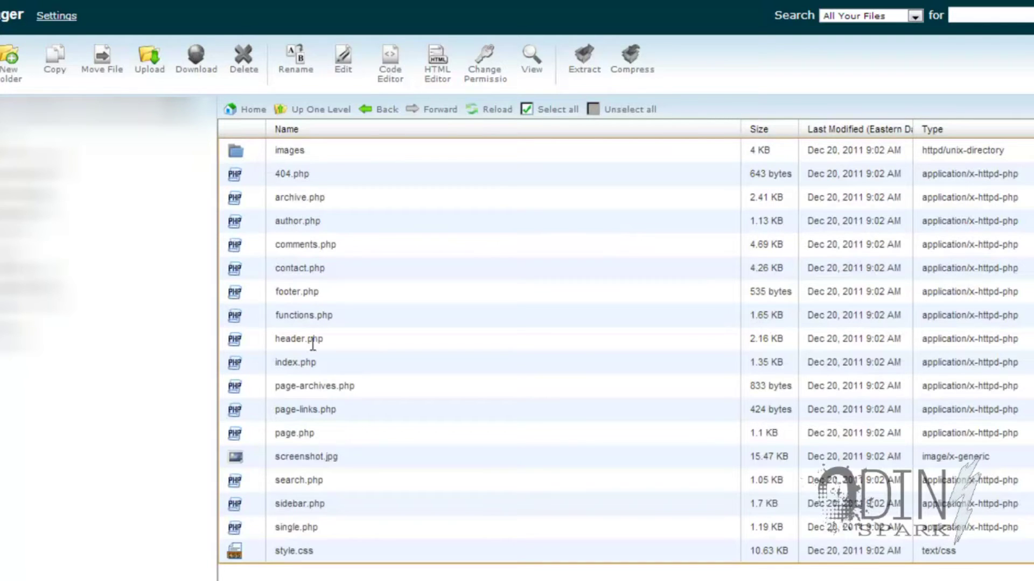
left_click(272, 482)
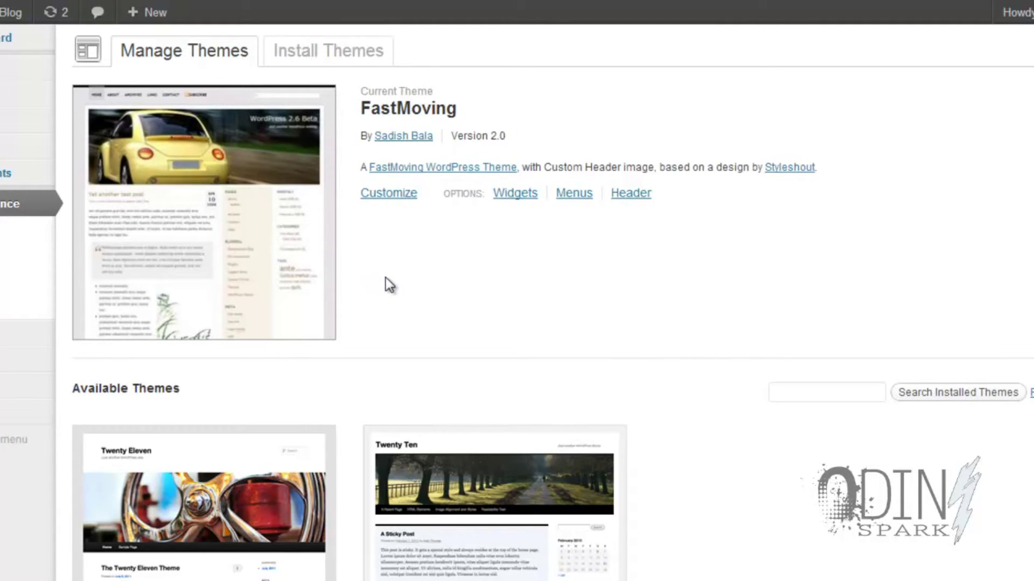
Delete the Twenty Ten theme, then the Twenty Eleven theme, confirming each with OK
scroll(385, 277, "down", 3)
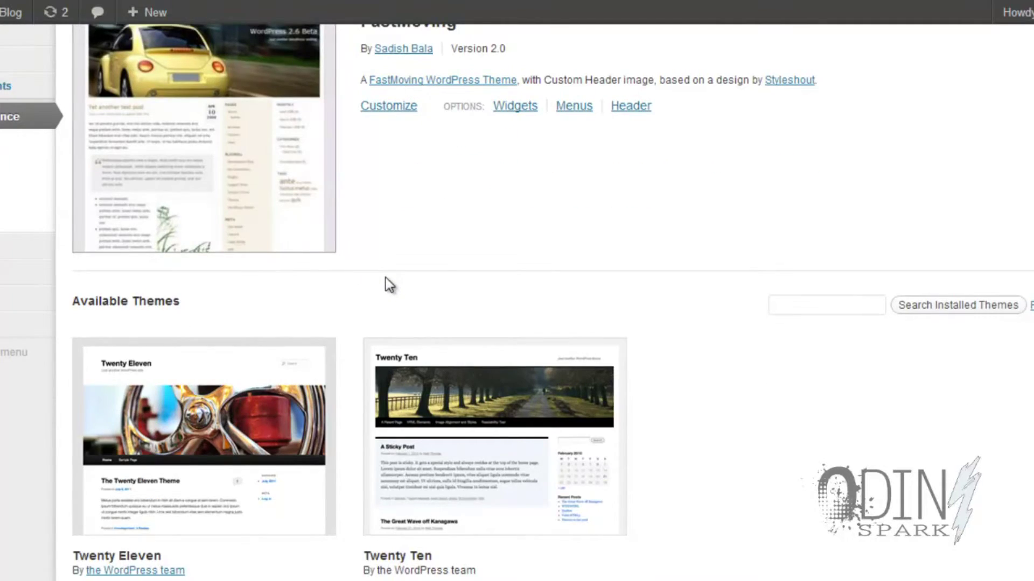
scroll(386, 277, "down", 5)
scroll(356, 259, "up", 8)
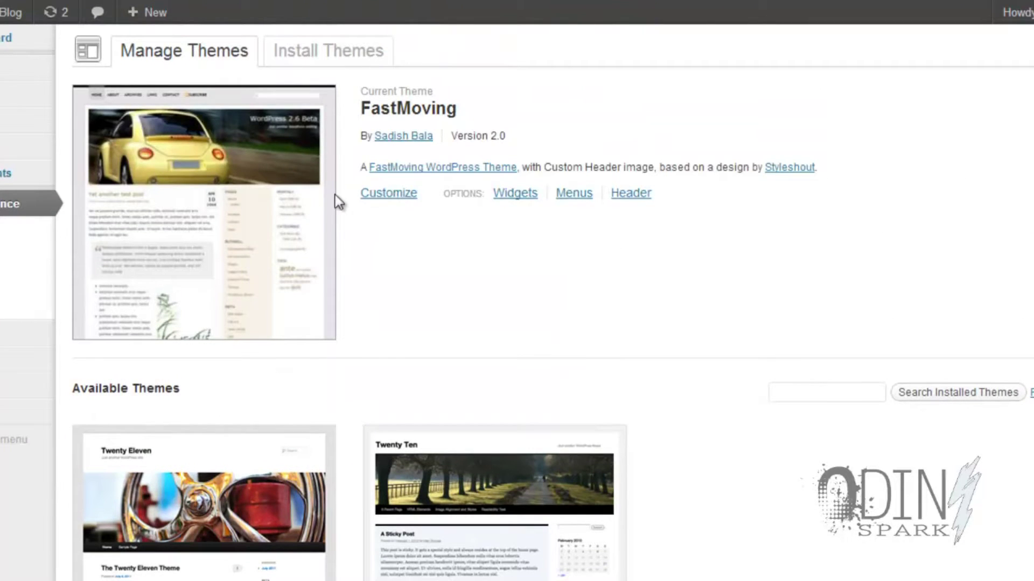
scroll(291, 236, "down", 8)
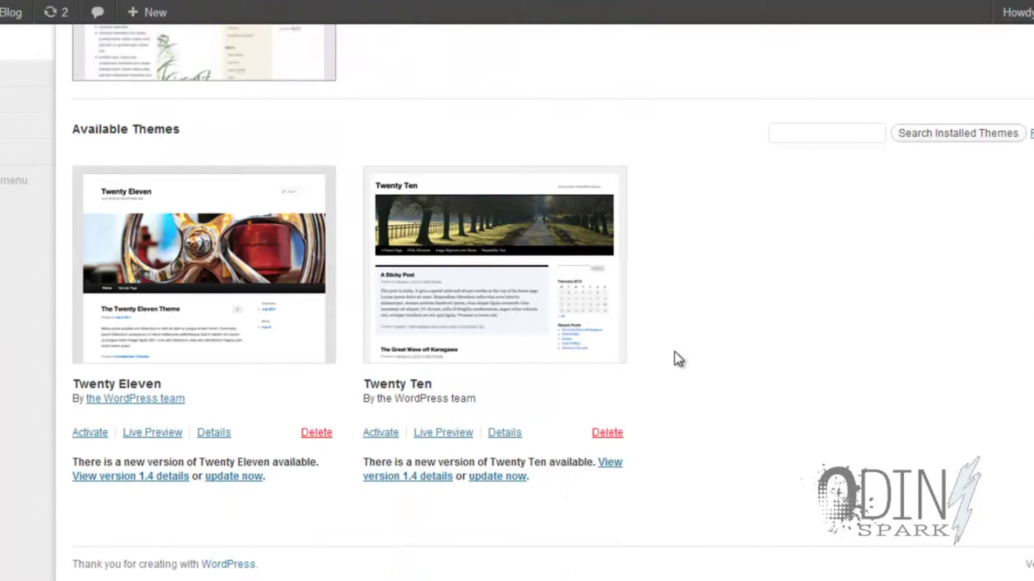
left_click(608, 433)
left_click(570, 297)
scroll(565, 302, "down", 5)
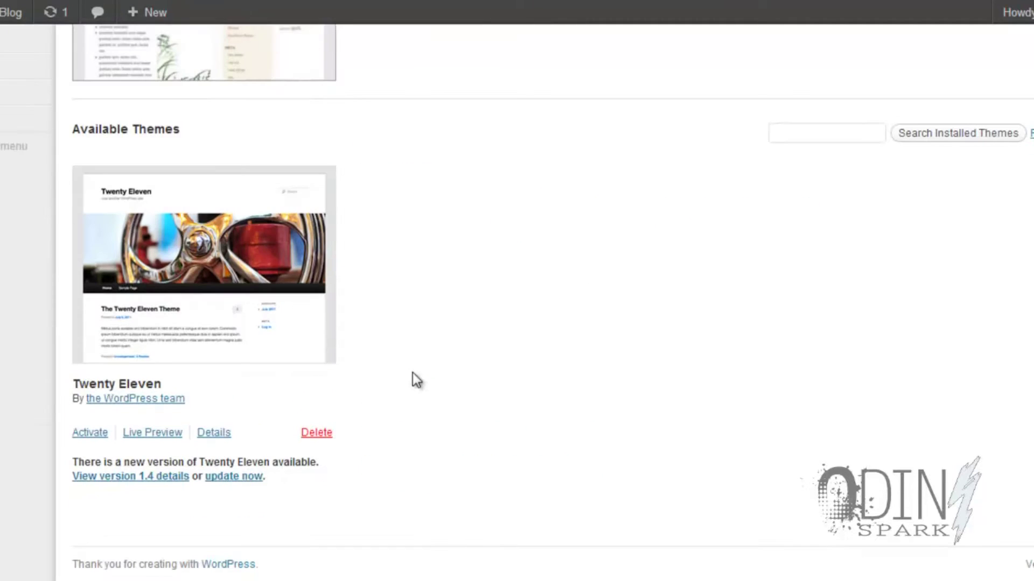
left_click(318, 433)
left_click(544, 298)
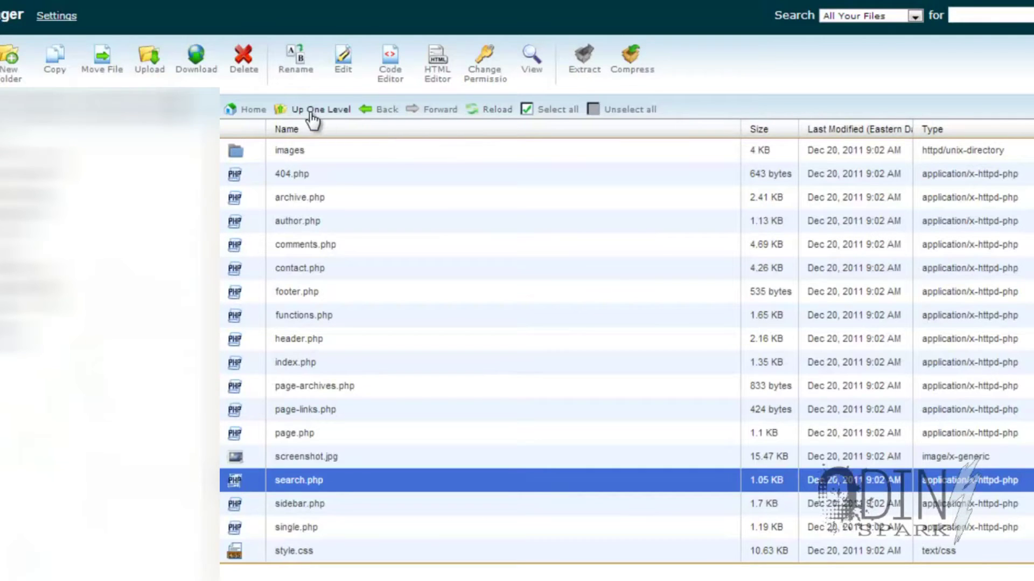
Go up one level to confirm the themes folder holds only fastmoving and index.php
left_click(313, 111)
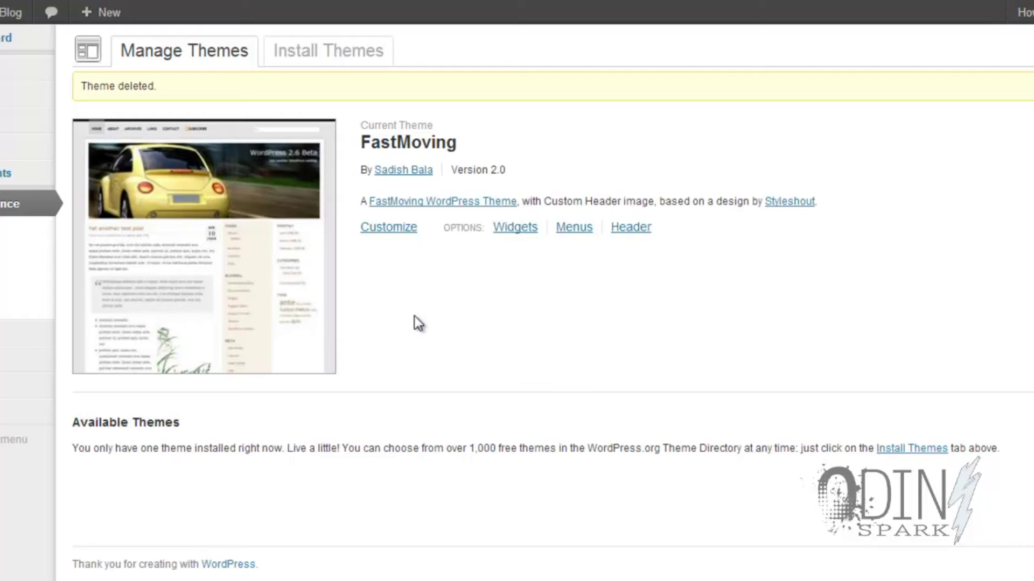
Search plugins for ImageMagick Engine, install version 1.4.0 and activate it
mouse_move(27, 334)
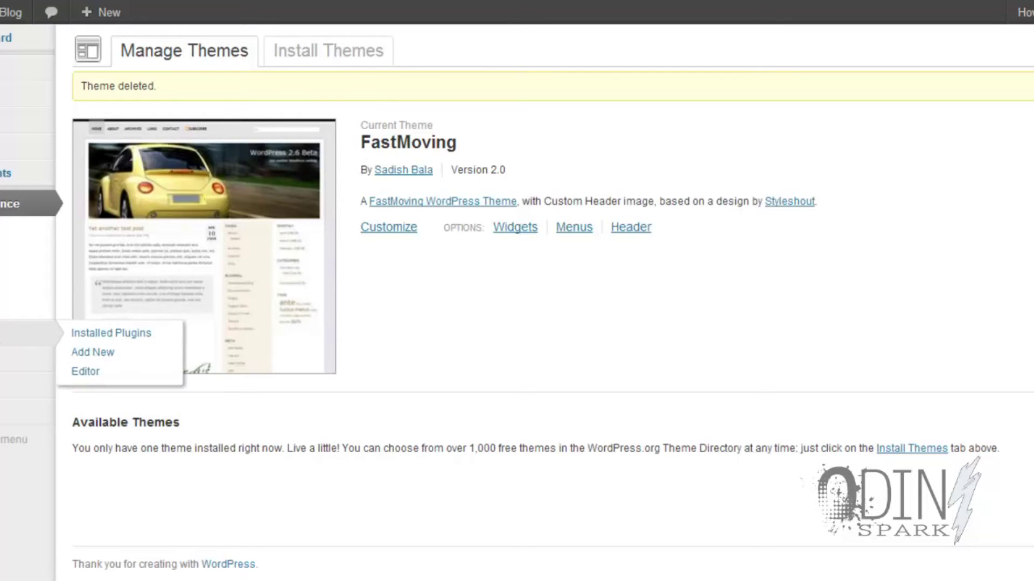
left_click(96, 335)
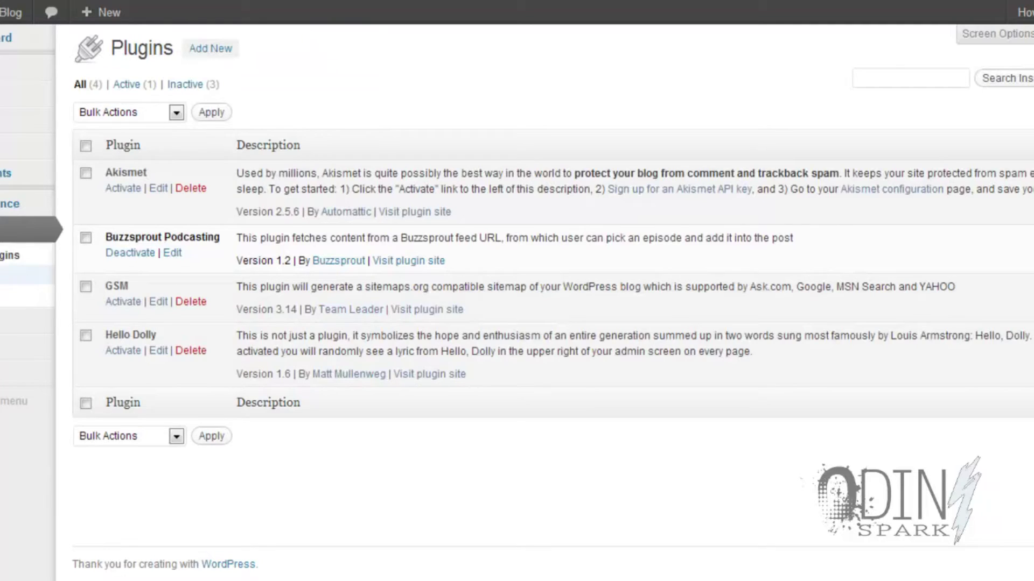
left_click(21, 274)
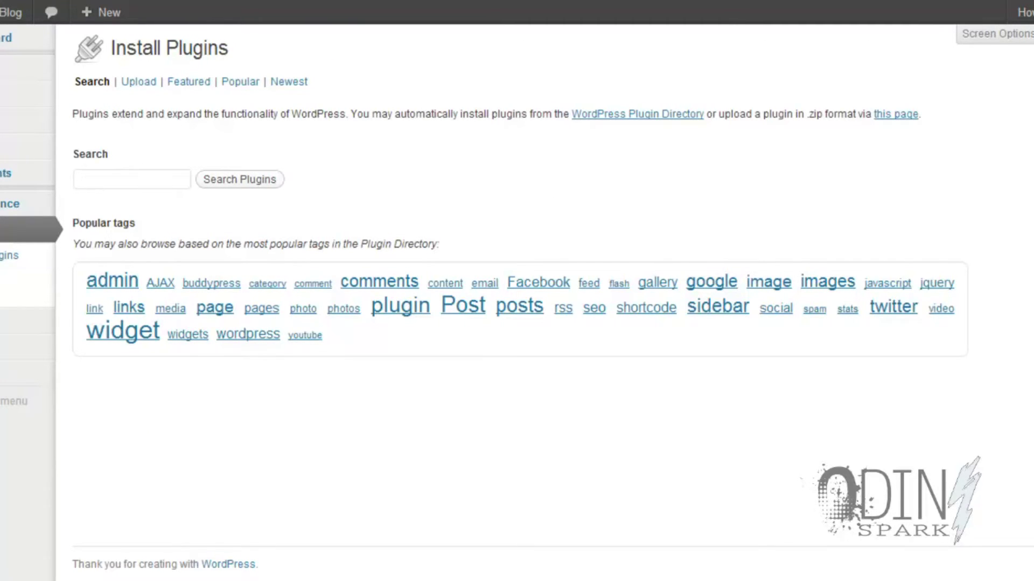
left_click(111, 176)
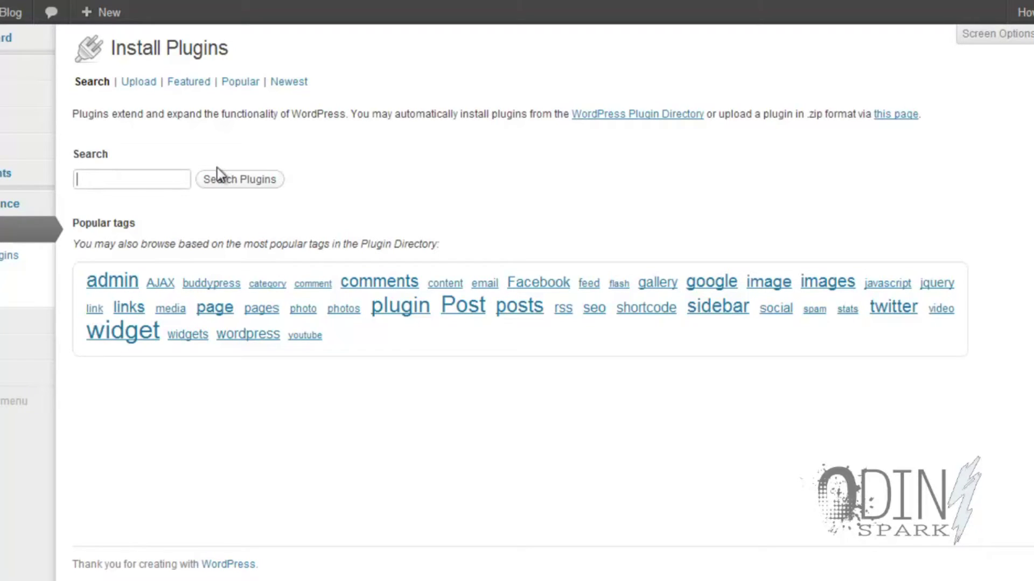
type("ImageMagick Engine")
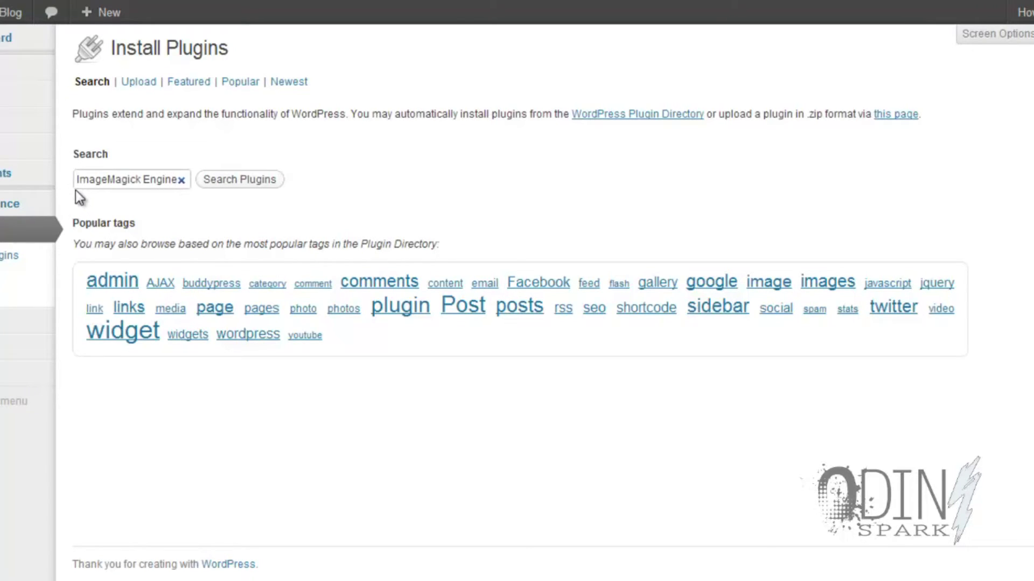
left_click(219, 183)
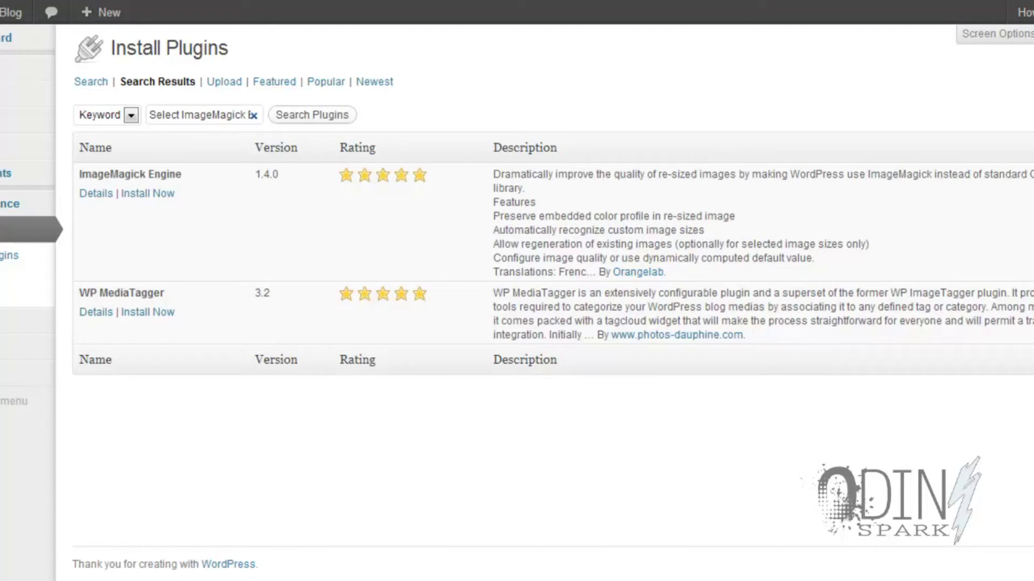
left_click(150, 195)
left_click(543, 294)
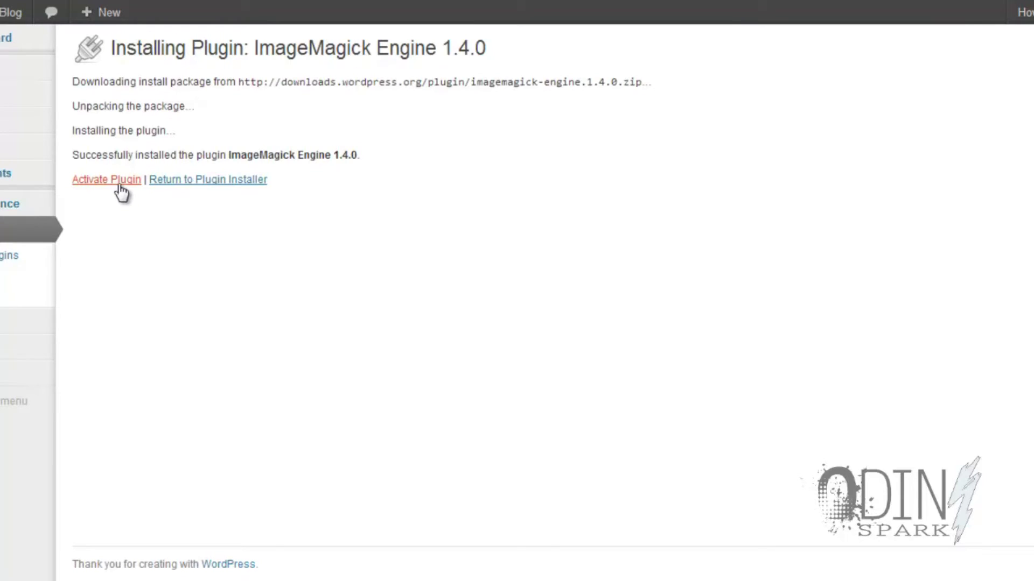
left_click(118, 183)
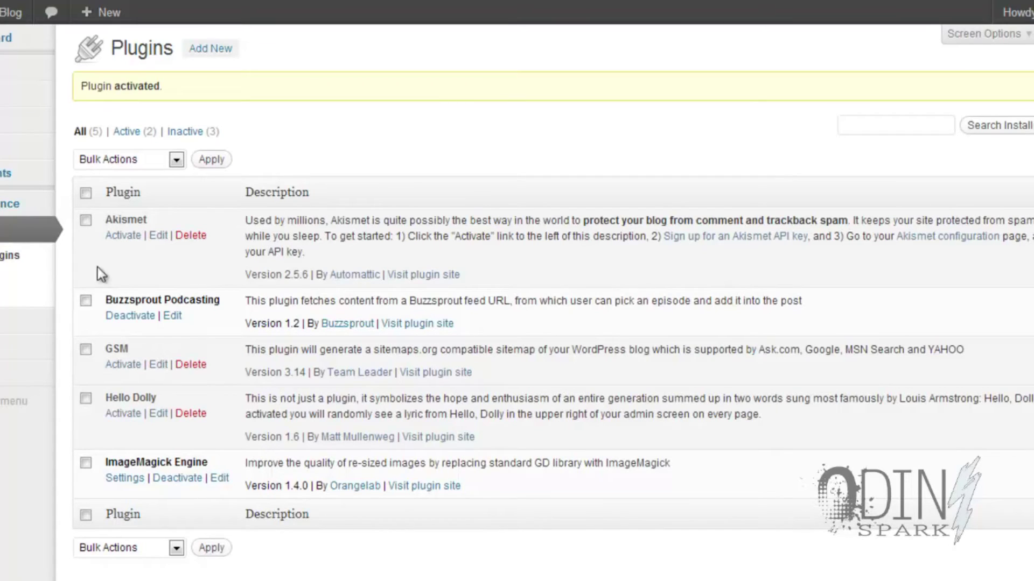
mouse_move(22, 96)
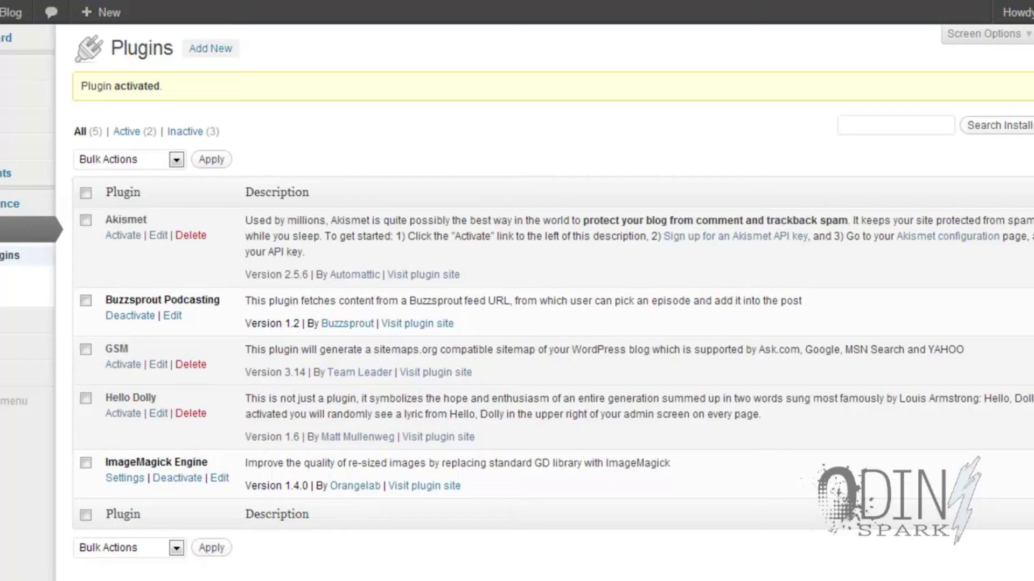
left_click(27, 274)
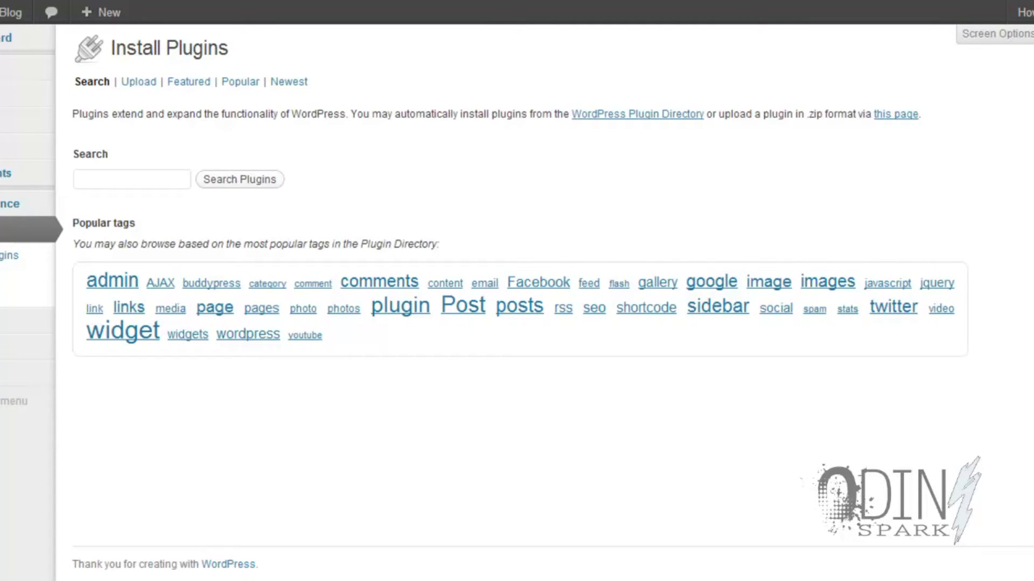
Search plugins for 'wp security scan', then install and activate WP Security Scan 3.0.9
left_click(138, 180)
type("wp ")
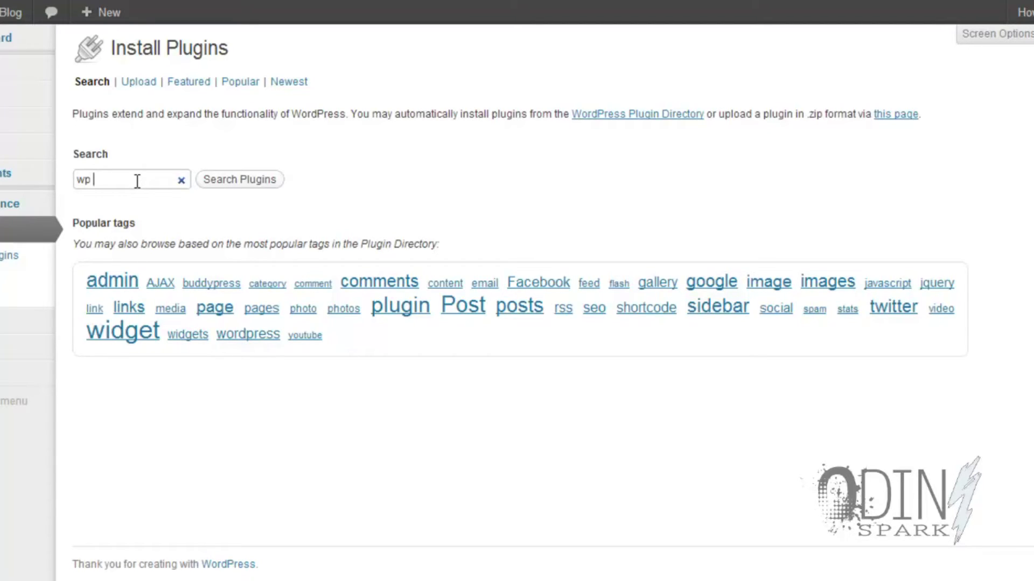
type("security scan")
left_click(250, 184)
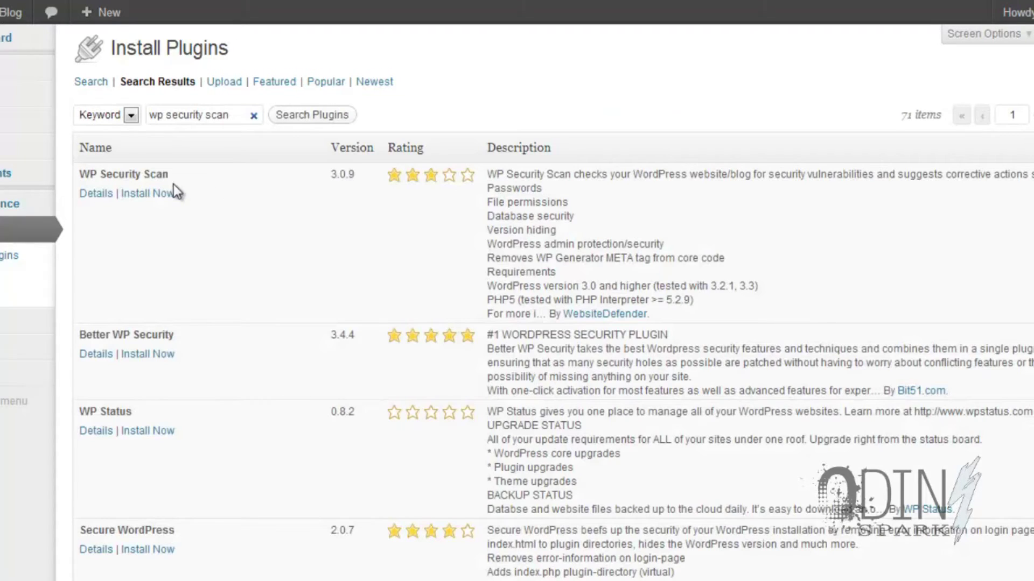
left_click(166, 192)
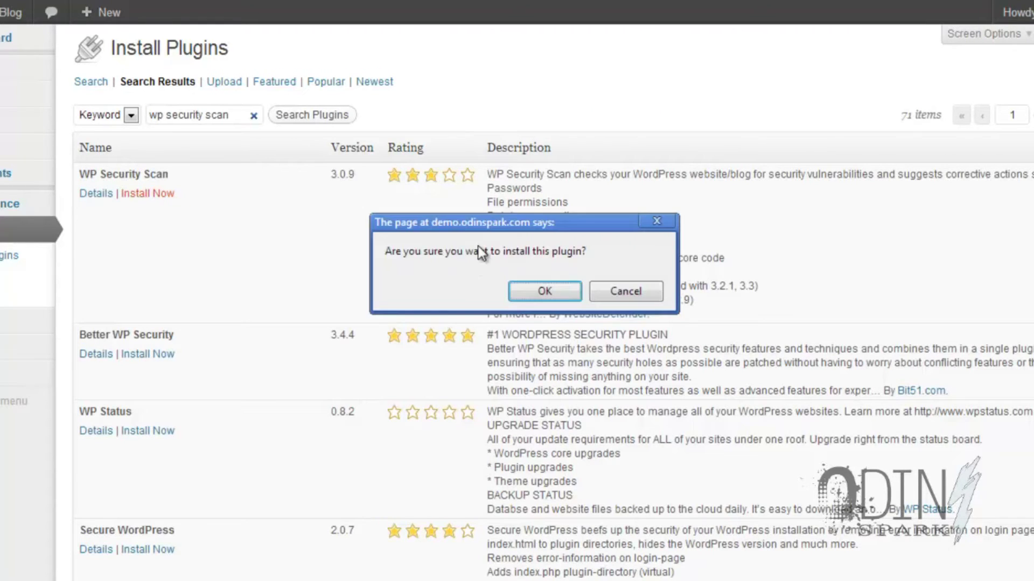
left_click(538, 291)
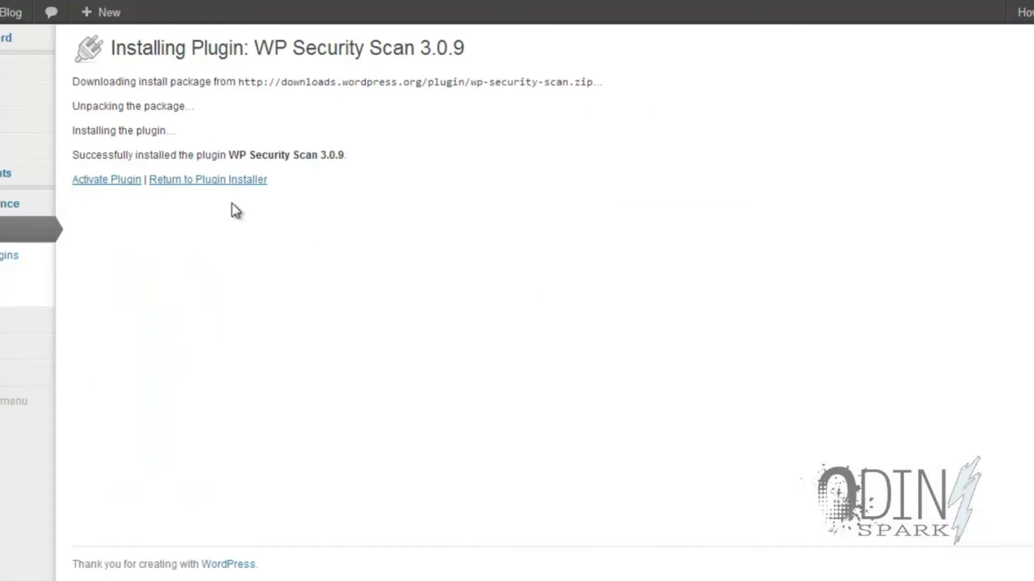
left_click(121, 183)
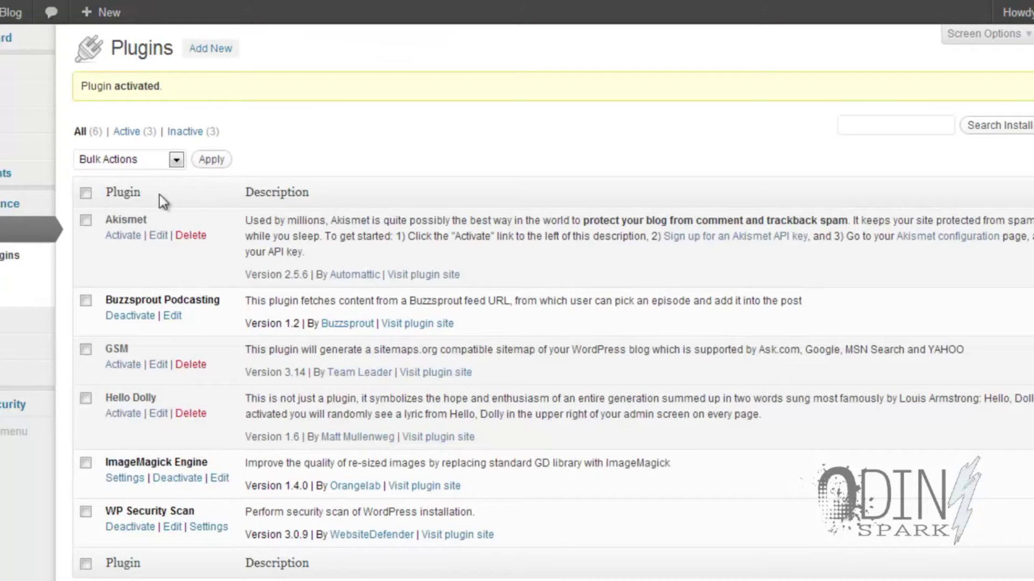
mouse_move(21, 404)
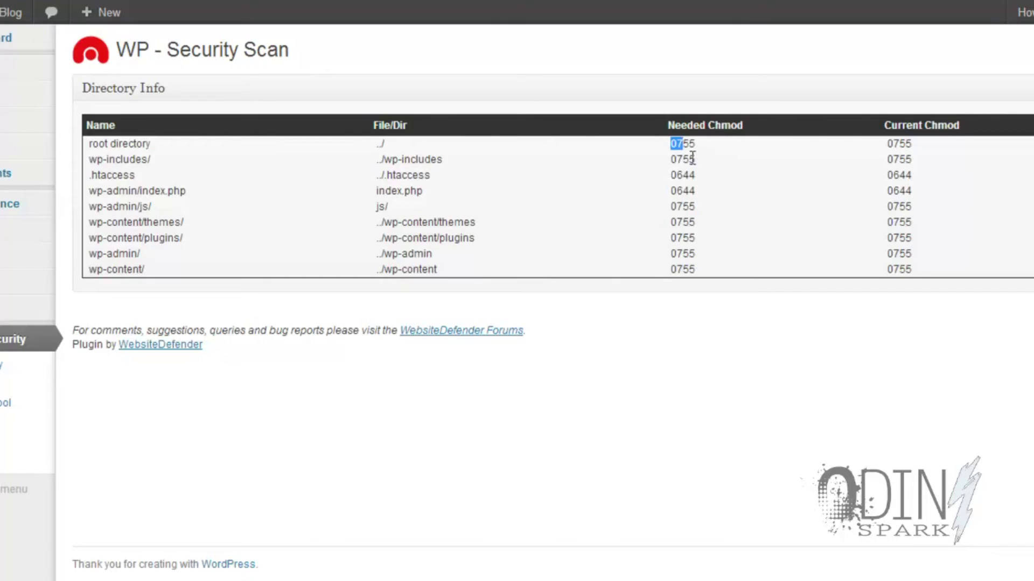
Highlight the needed permission values in the WP Security Scan directory table for comparison
left_click_drag(693, 157, 695, 248)
left_click(744, 204)
left_click_drag(892, 143, 920, 269)
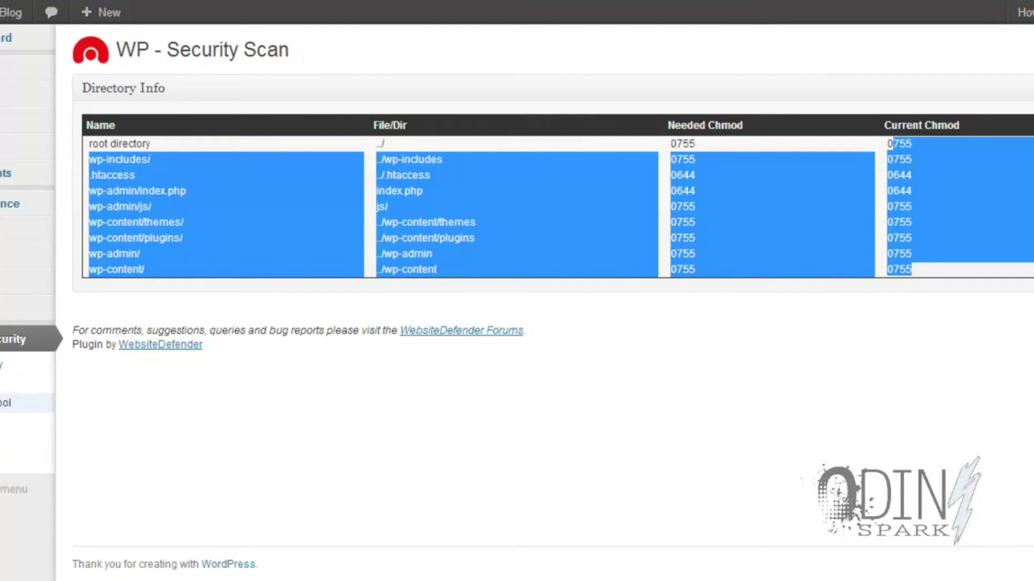
left_click(8, 402)
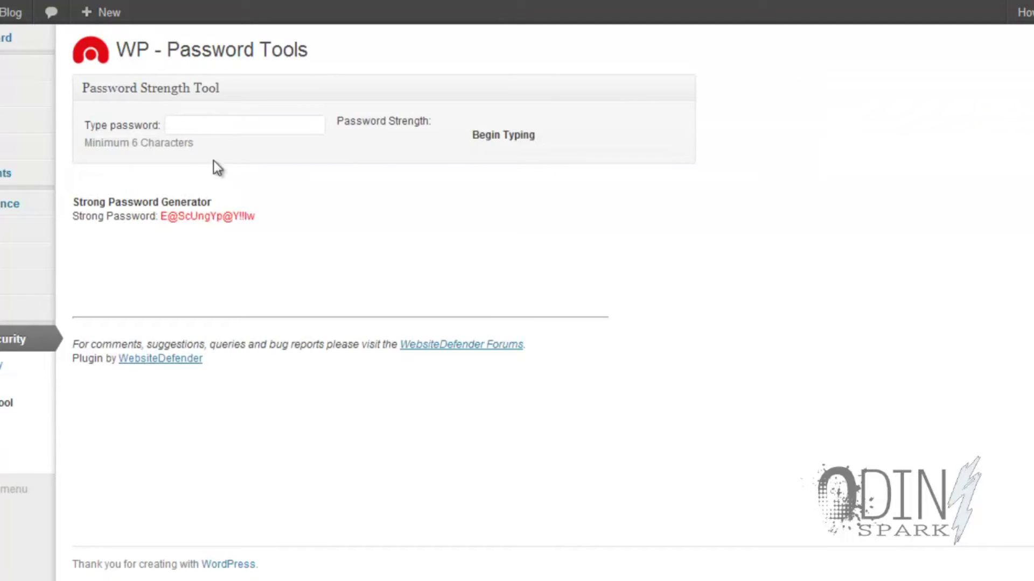
Select the generated strong password, then view the Database Security page with its backup and table-prefix options
left_click_drag(161, 217, 252, 224)
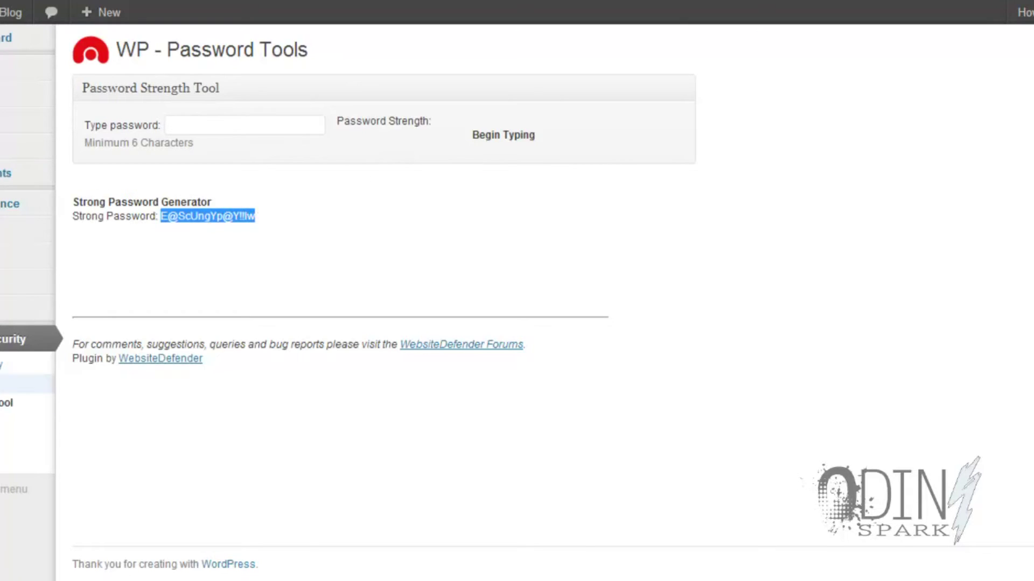
left_click(7, 422)
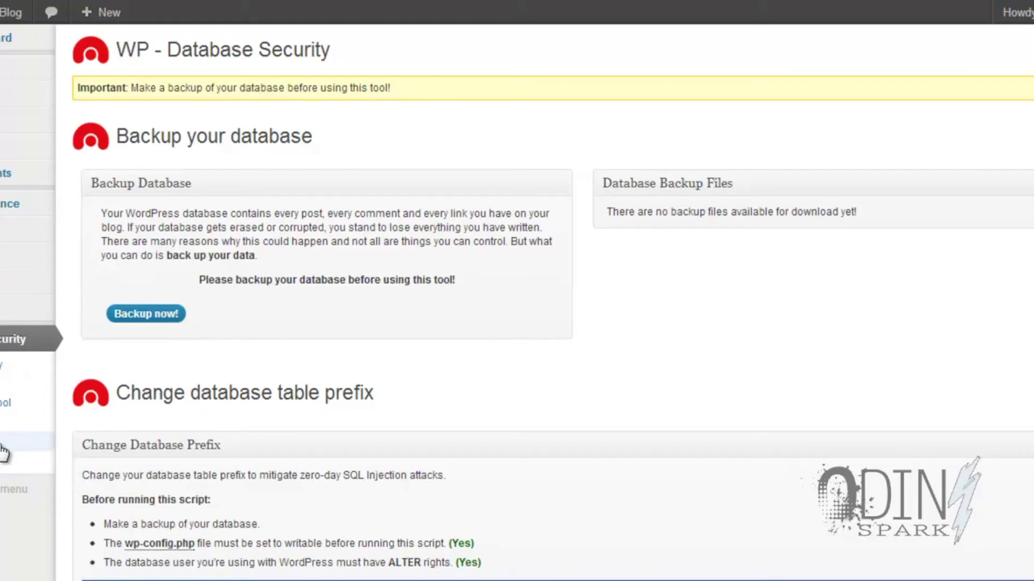
scroll(7, 366, "down", 2)
scroll(6, 367, "up", 2)
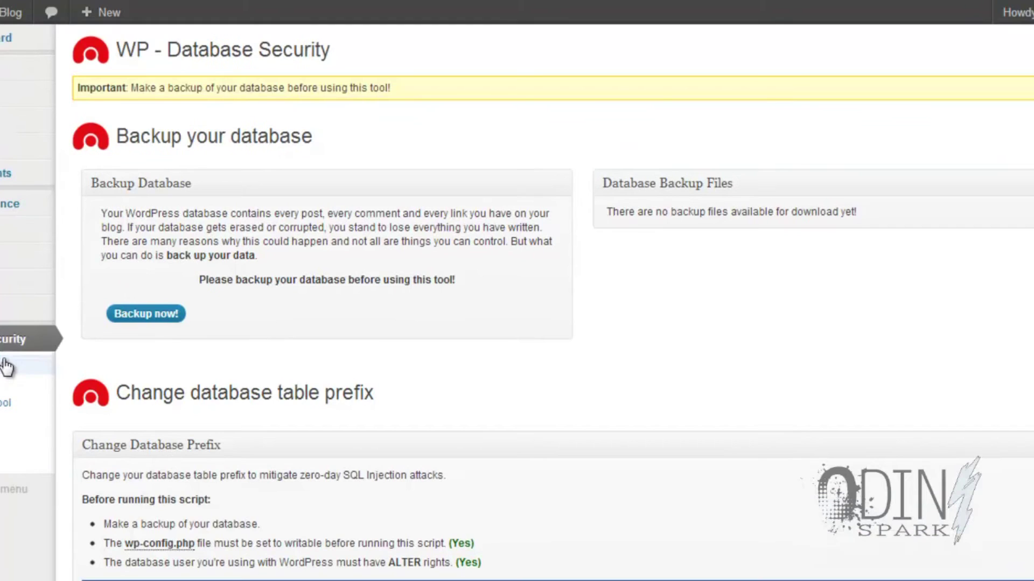
Search the plugin directory for 'login lockdown', then install and activate Login LockDown
mouse_move(11, 308)
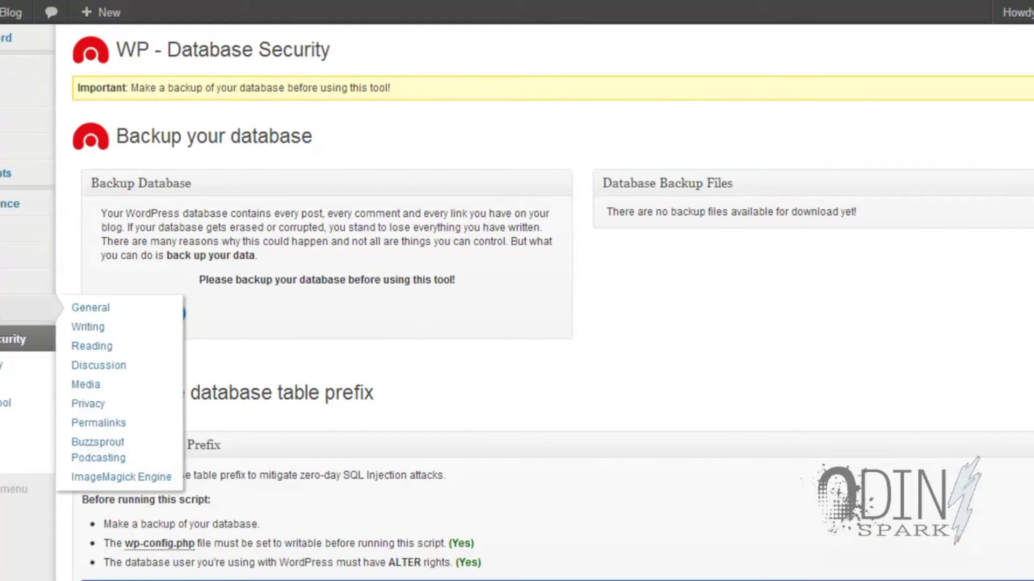
mouse_move(9, 231)
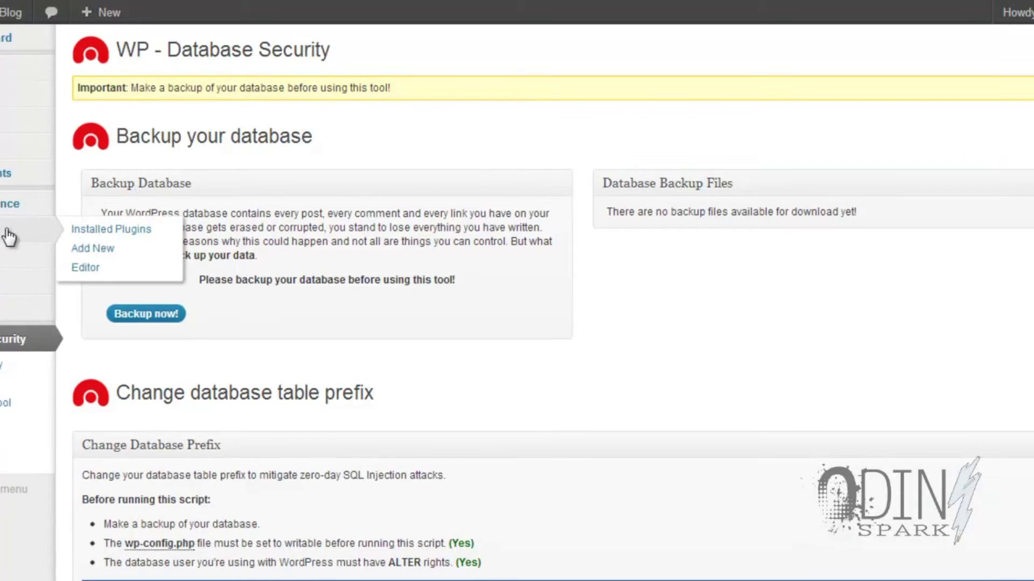
left_click(83, 231)
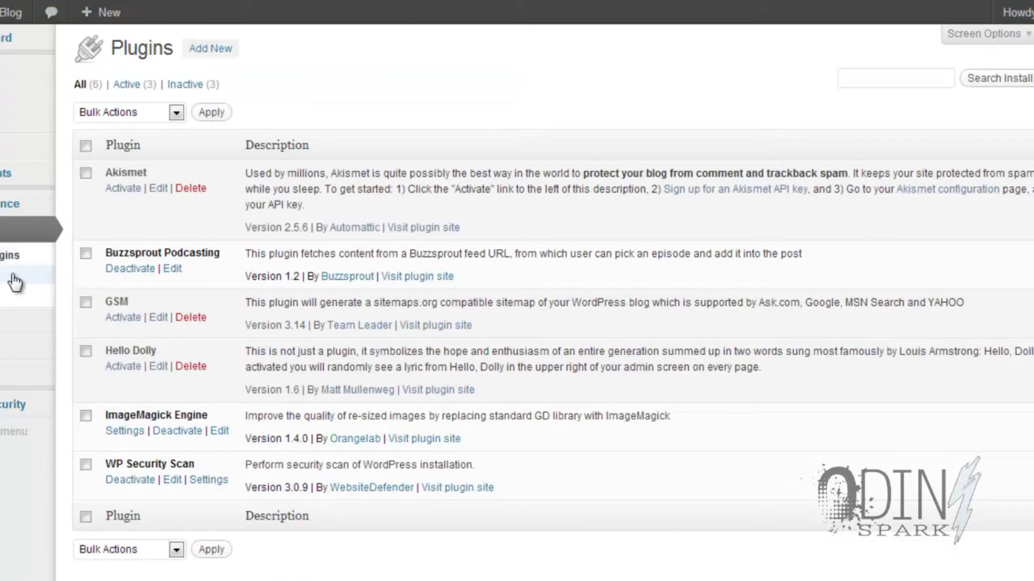
left_click(2, 278)
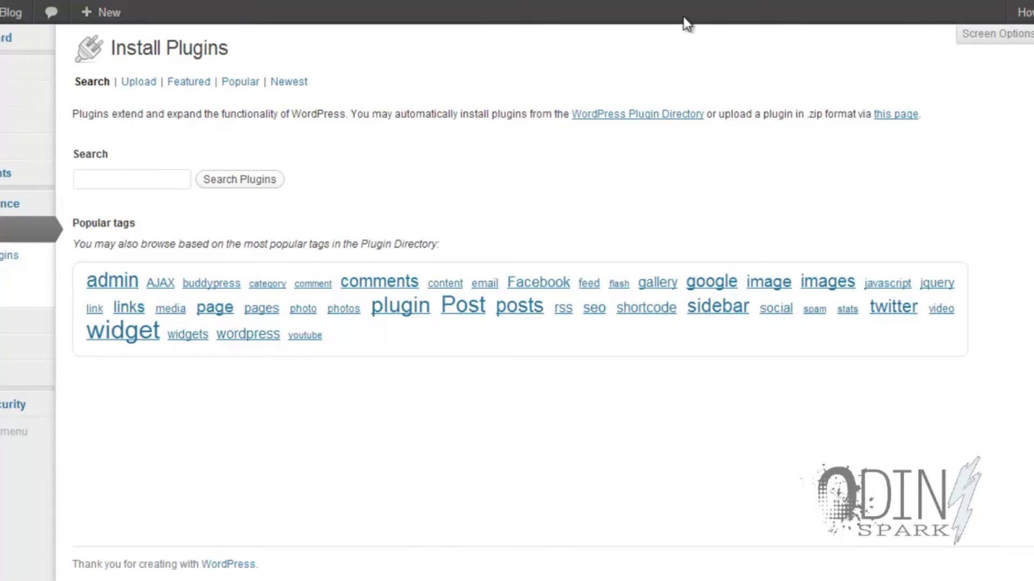
left_click(135, 182)
type("login ")
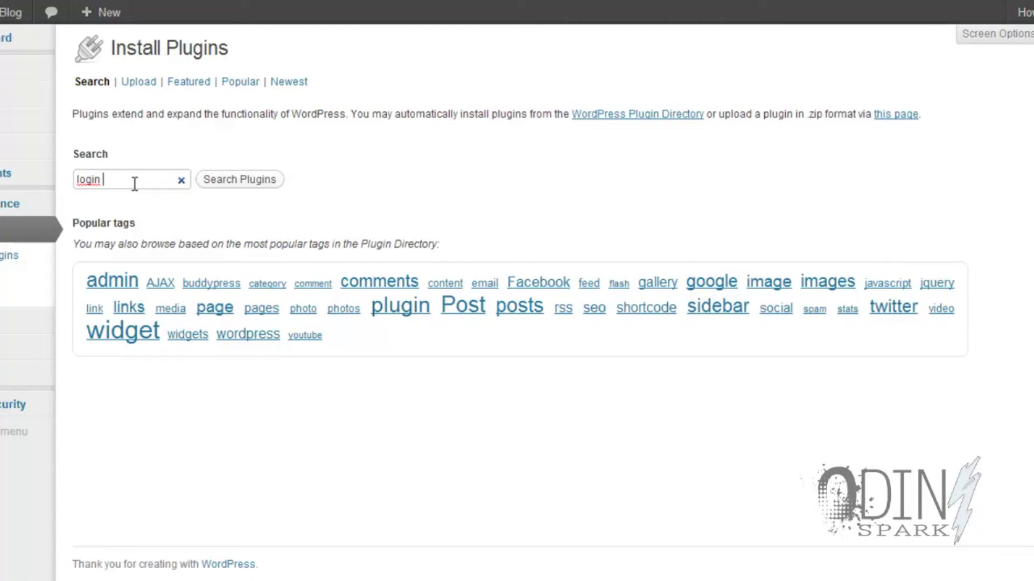
type("lockdown")
left_click(245, 182)
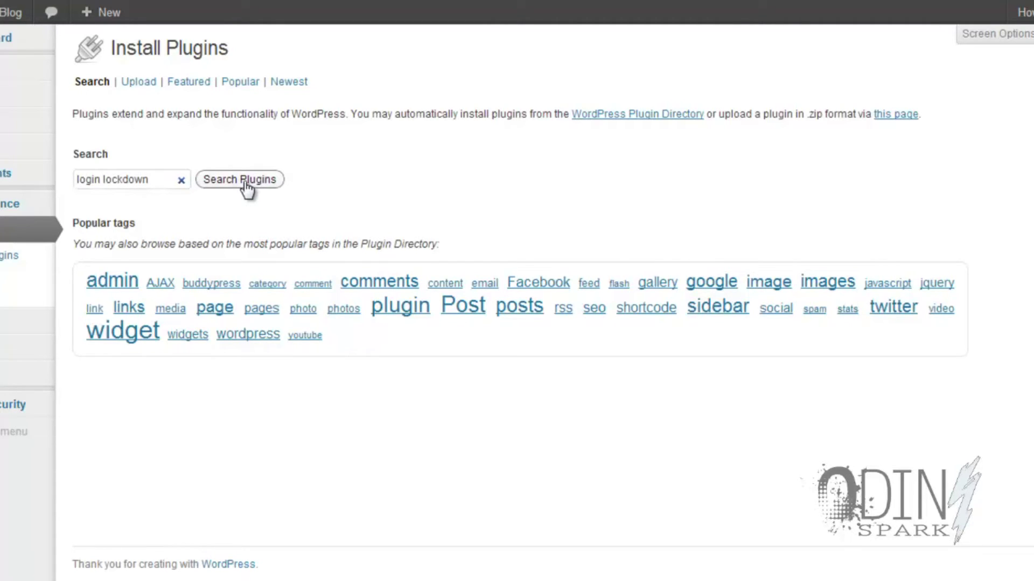
left_click(152, 193)
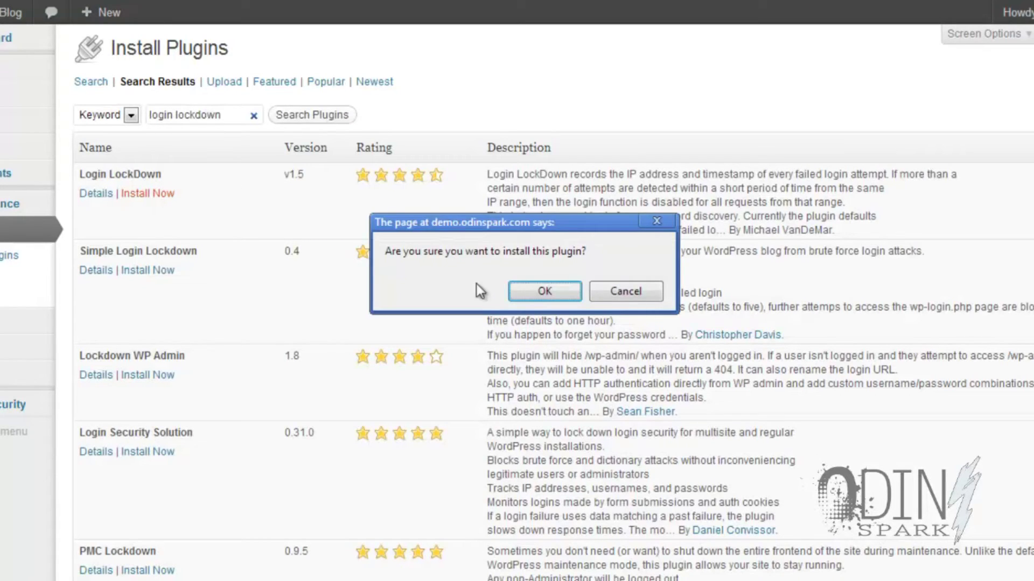
left_click(534, 292)
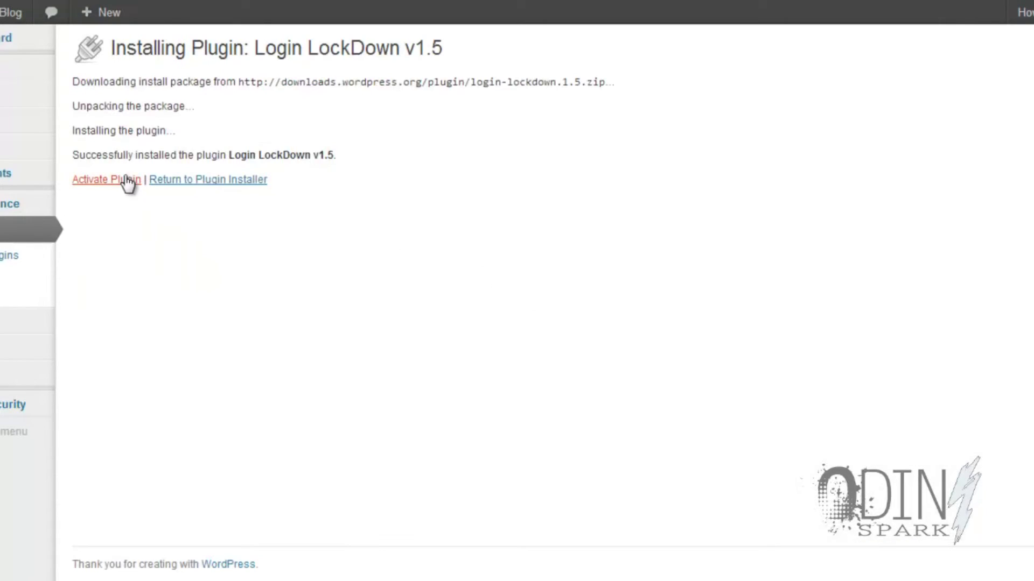
left_click(116, 183)
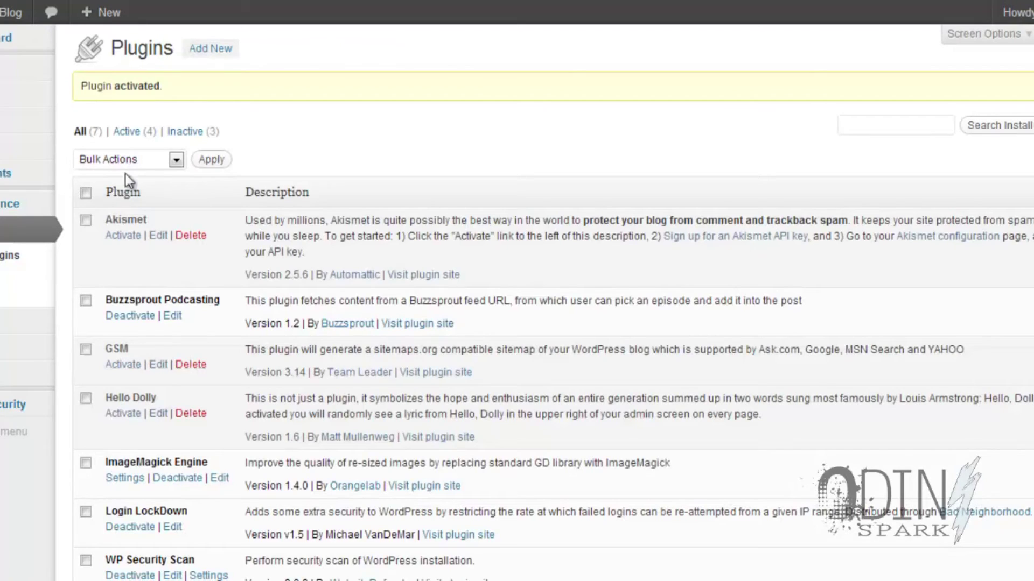
Locate Login LockDown in the plugin list and open its settings page
mouse_move(53, 372)
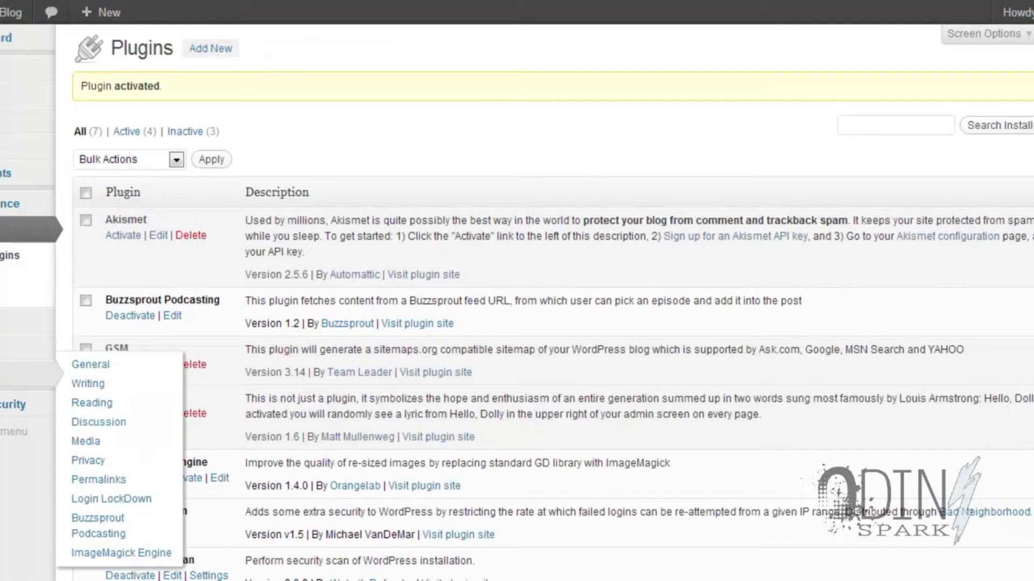
scroll(98, 437, "down", 2)
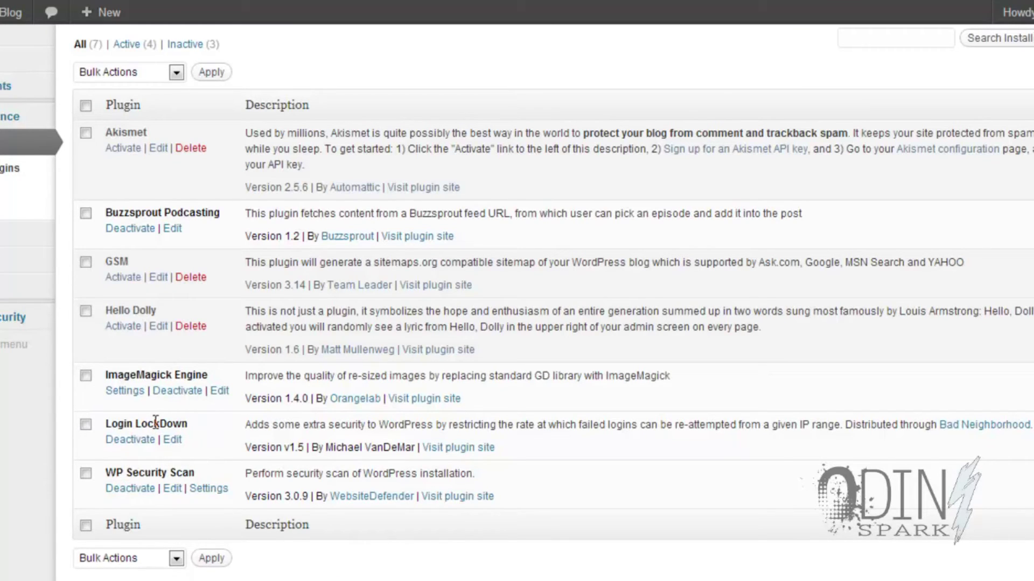
left_click_drag(112, 423, 328, 438)
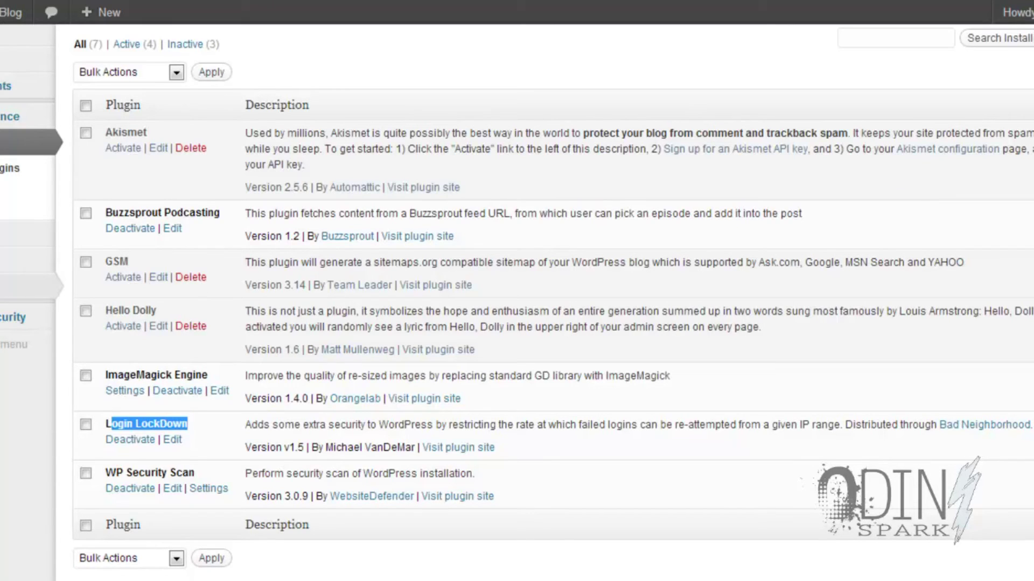
mouse_move(32, 285)
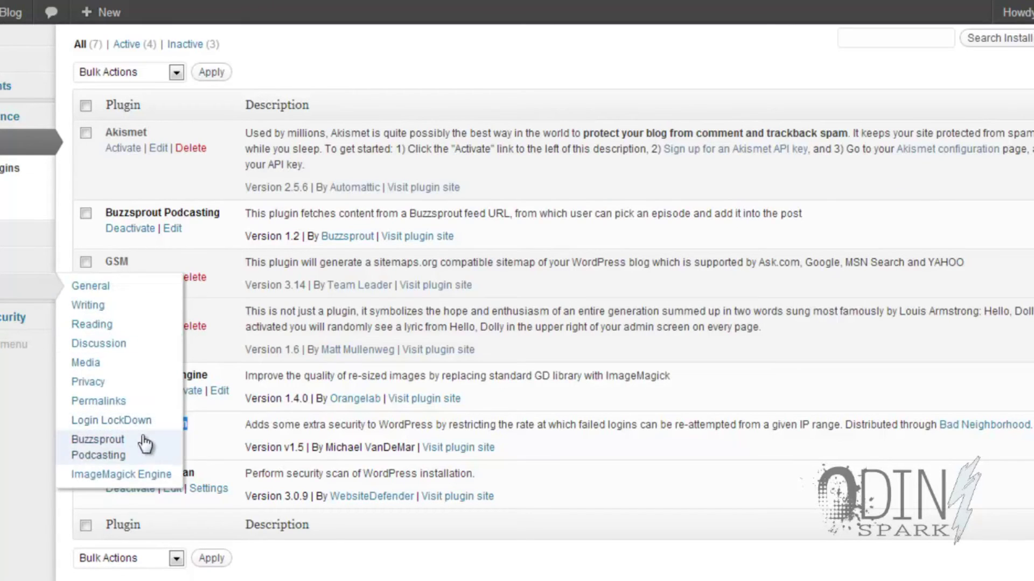
left_click(139, 420)
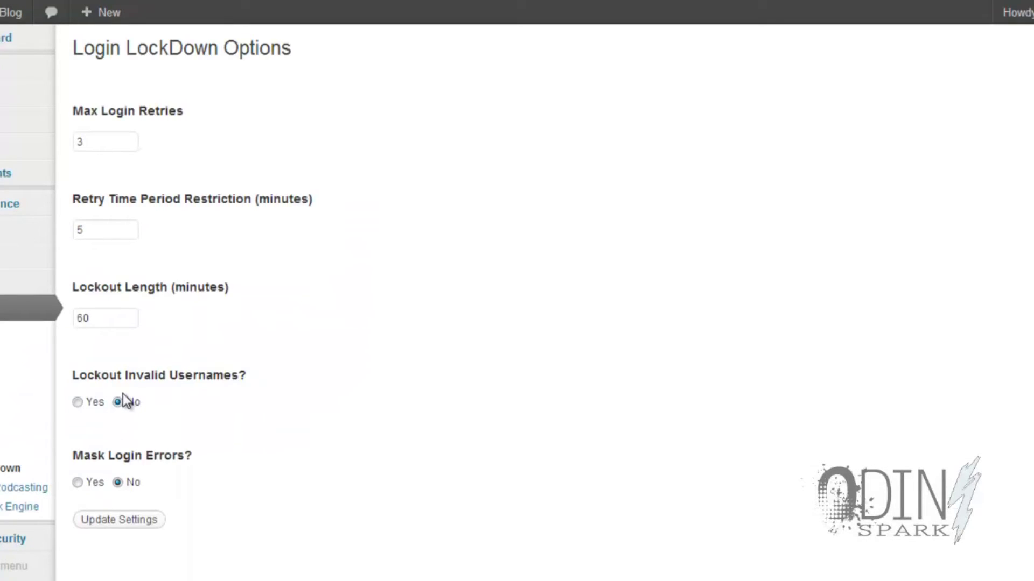
Check the Login LockDown values: 3 max retries, 5-minute retry period, 60-minute lockout
left_click(108, 142)
mouse_move(22, 121)
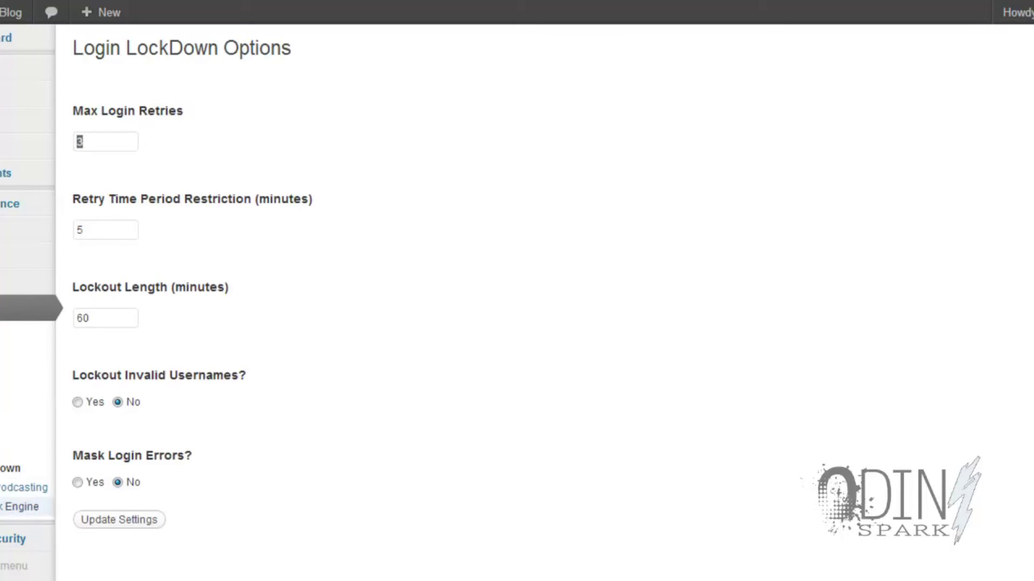
Paste 'AskApache Password Protect' into the Add New plugin search and run the search
mouse_move(6, 282)
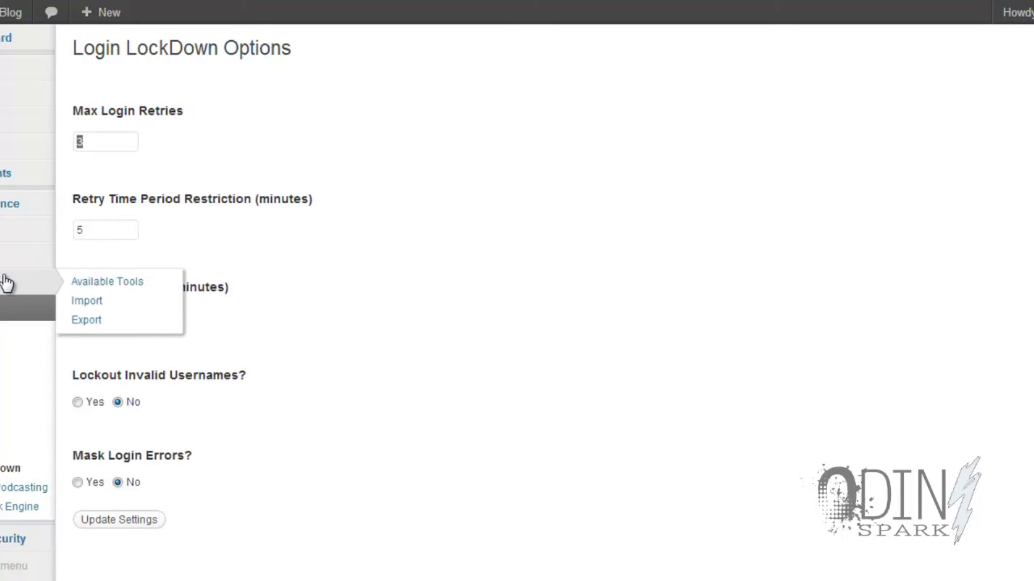
mouse_move(4, 232)
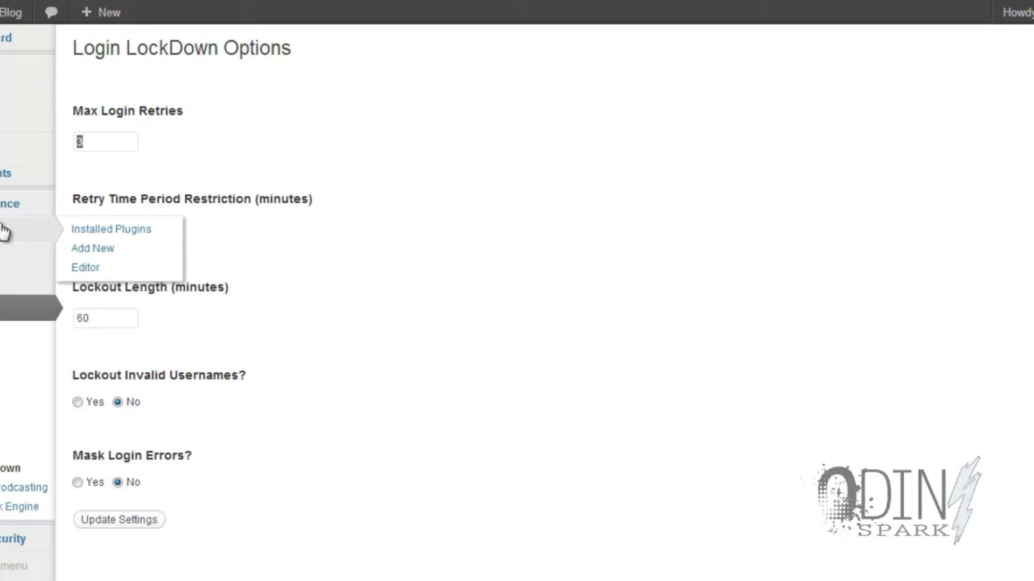
left_click(80, 253)
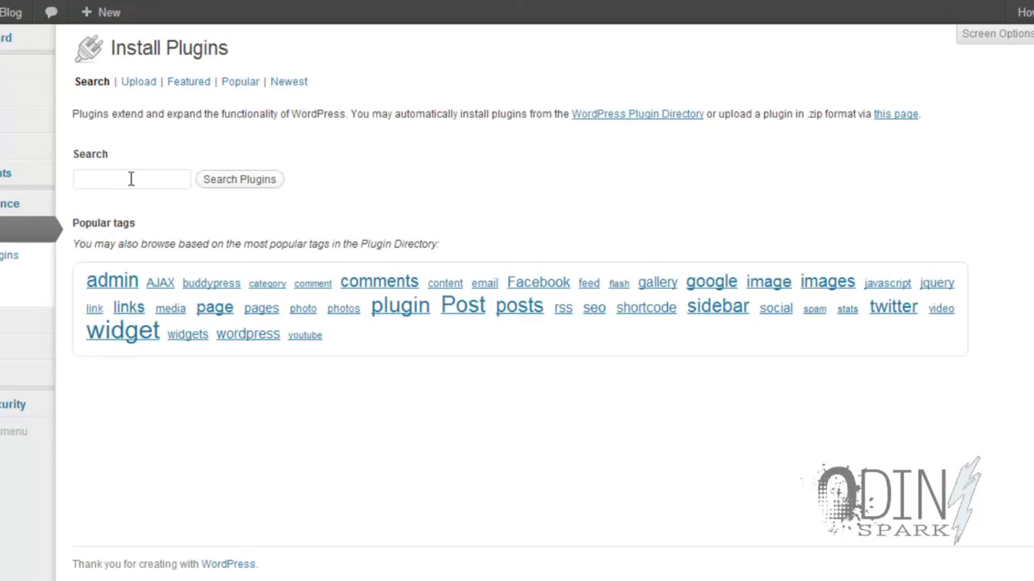
right_click(130, 178)
left_click(162, 269)
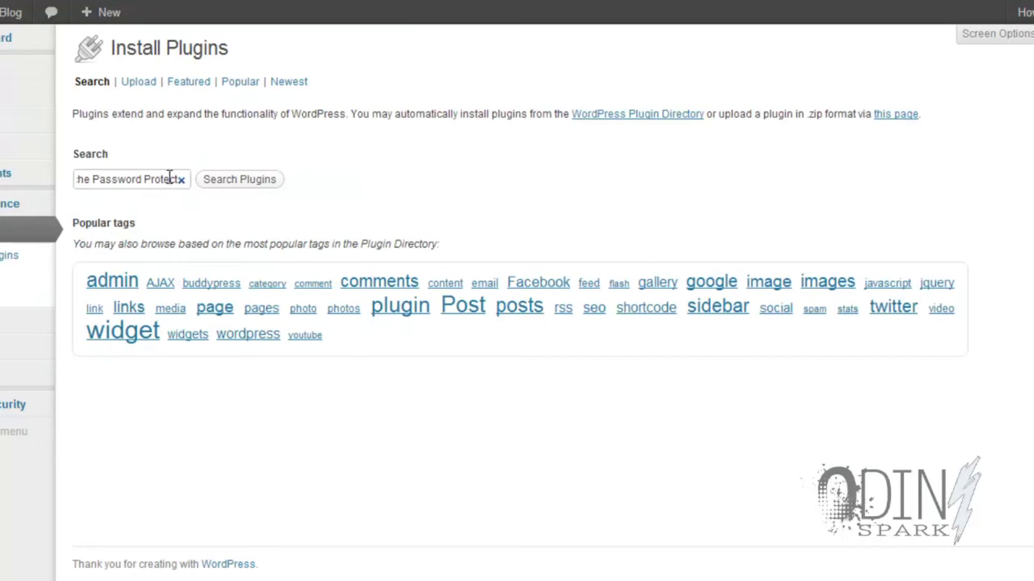
left_click_drag(170, 178, 24, 183)
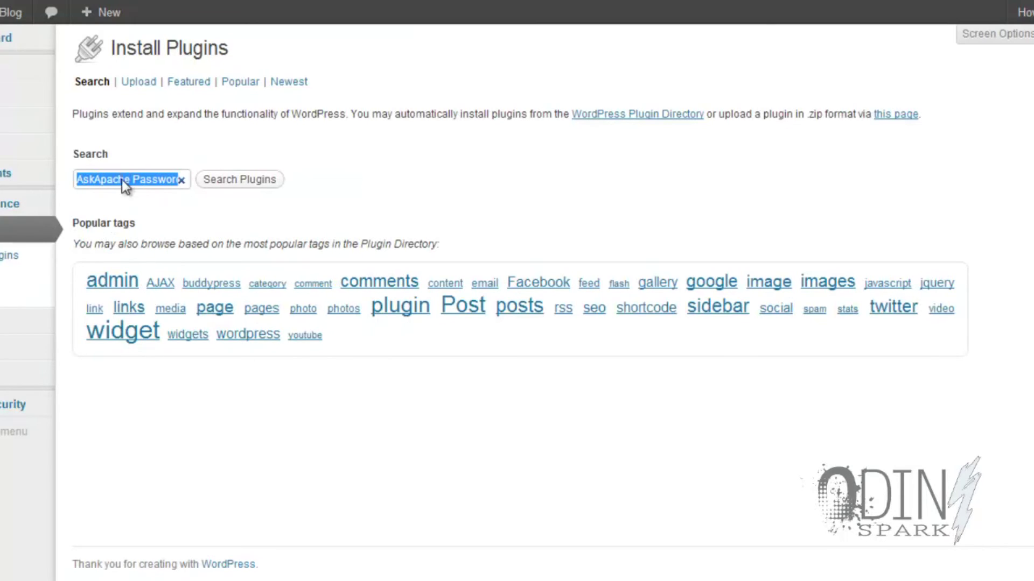
left_click(154, 183)
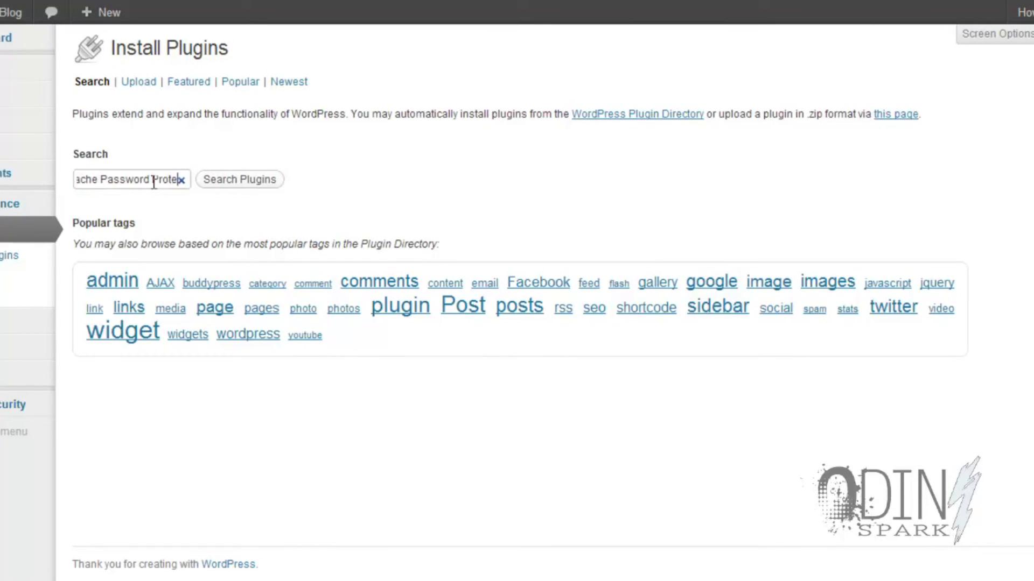
left_click(240, 182)
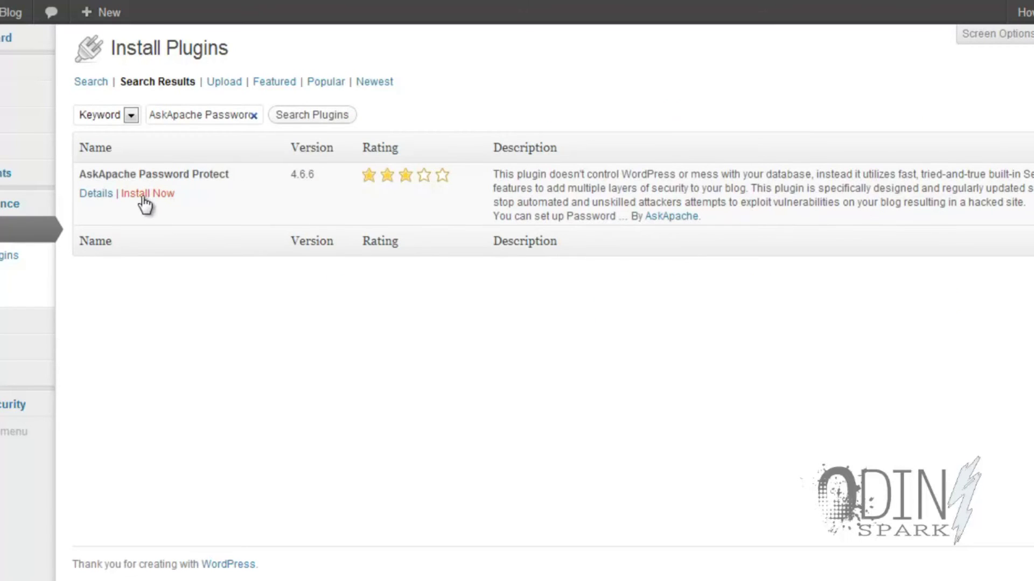
Install and activate AskApache Password Protect 4.6.6, confirming it in the plugin list
left_click(142, 195)
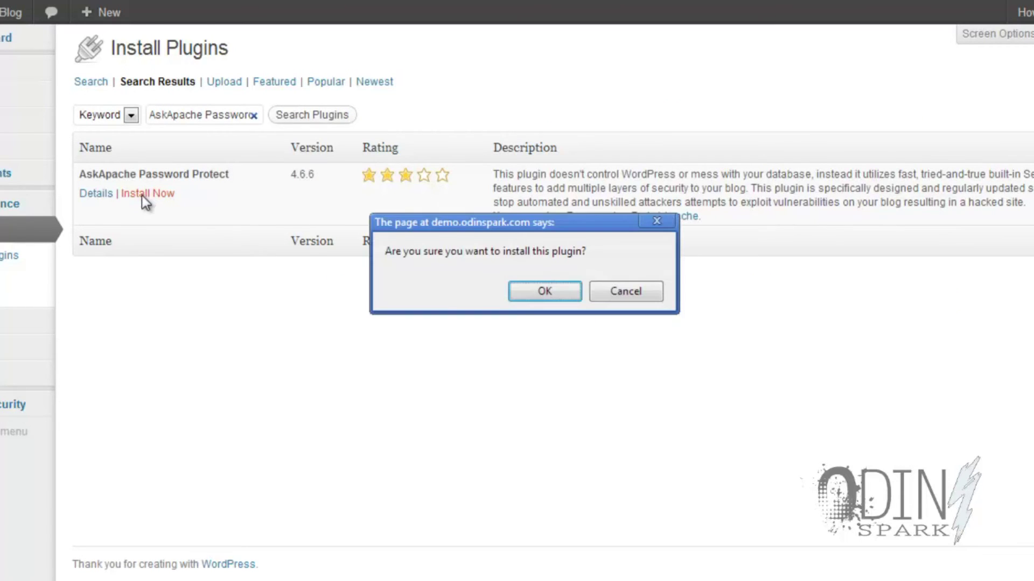
left_click(531, 285)
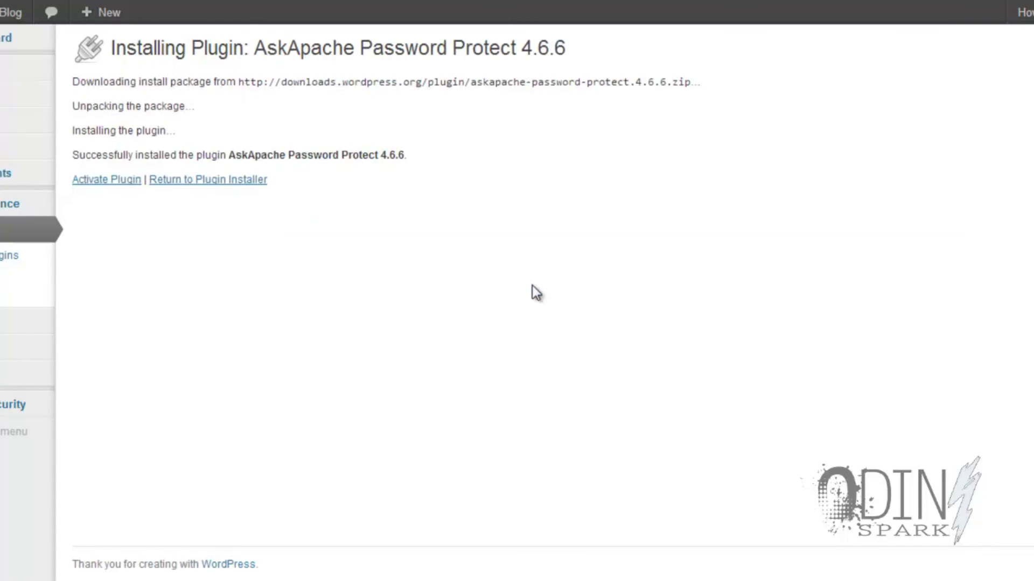
left_click(103, 181)
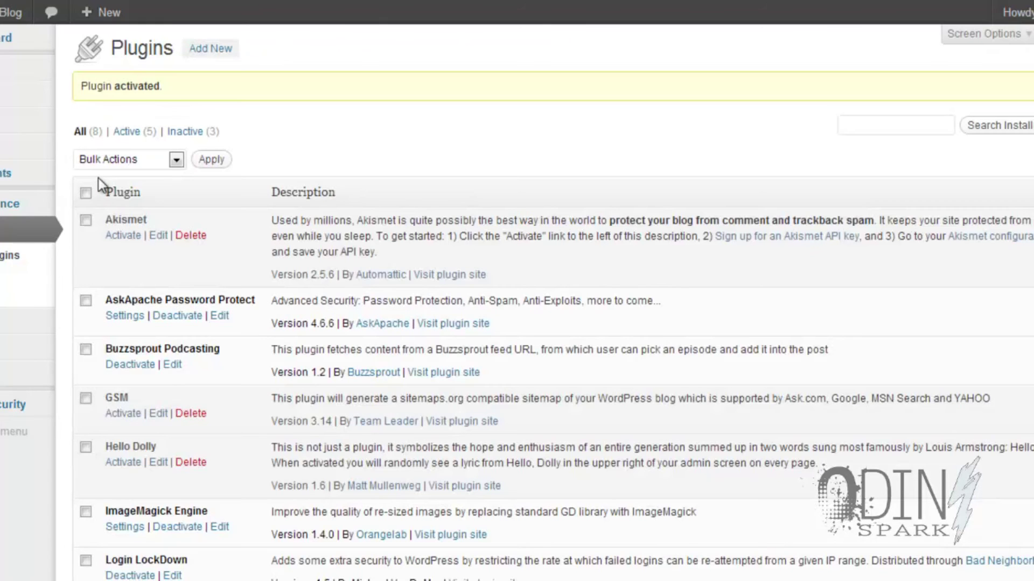
mouse_move(27, 372)
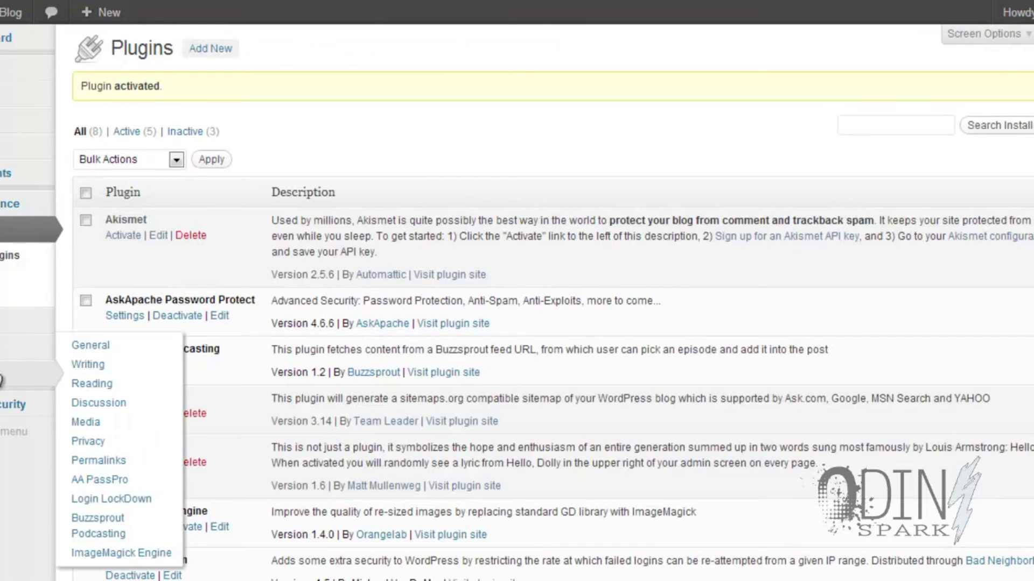
scroll(6, 420, "down", 2)
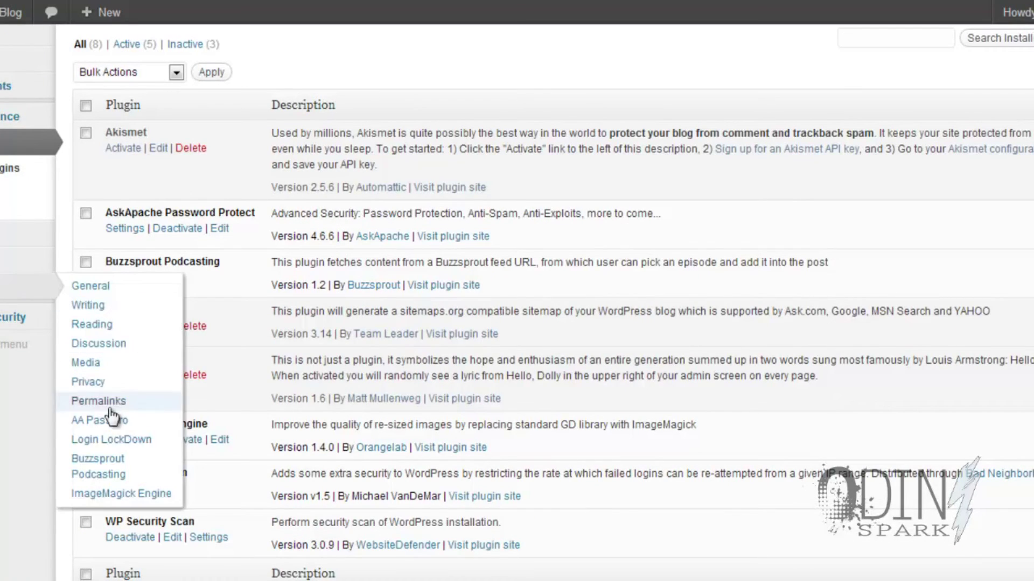
From the AA PassPro settings, initiate the compatibility tests listing .htaccess locations and file permissions
left_click(106, 420)
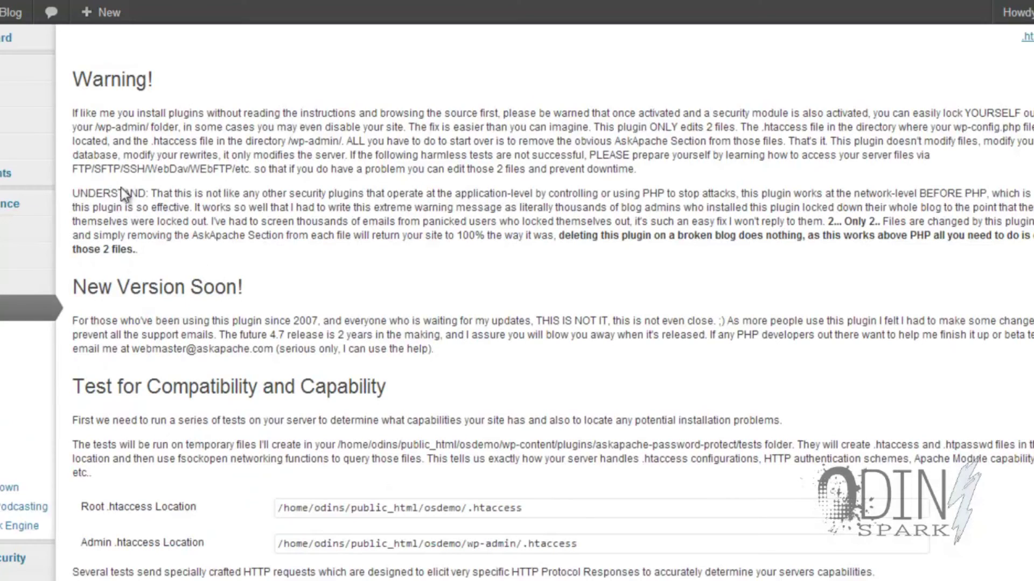
scroll(285, 159, "down", 2)
scroll(164, 188, "down", 8)
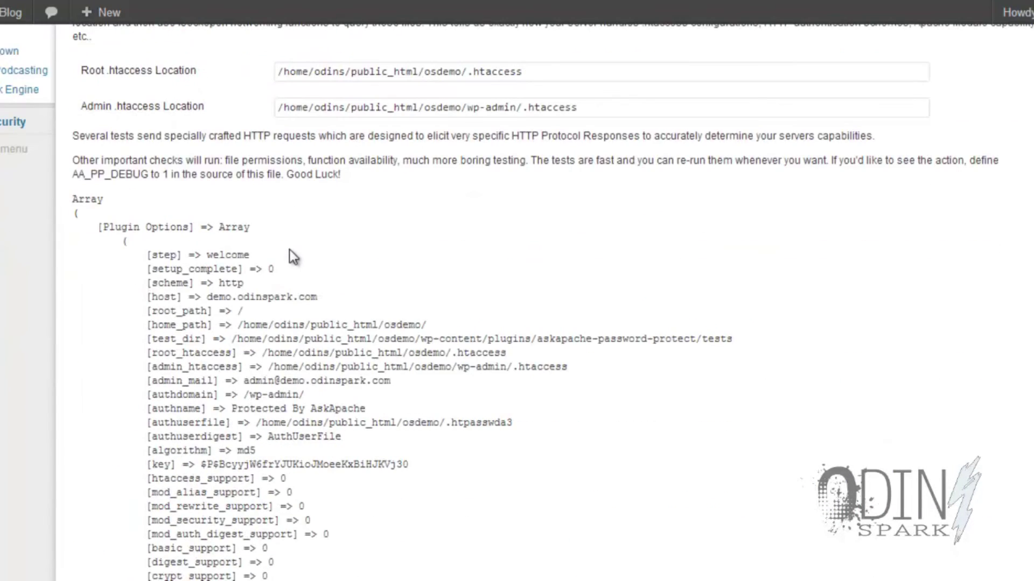
scroll(289, 250, "down", 4)
scroll(305, 193, "down", 20)
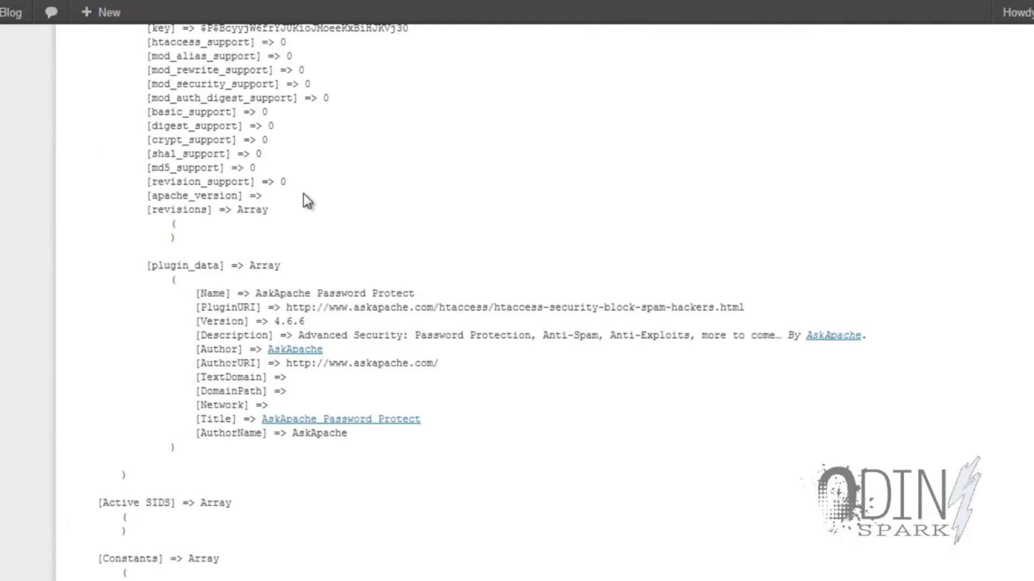
scroll(305, 195, "down", 15)
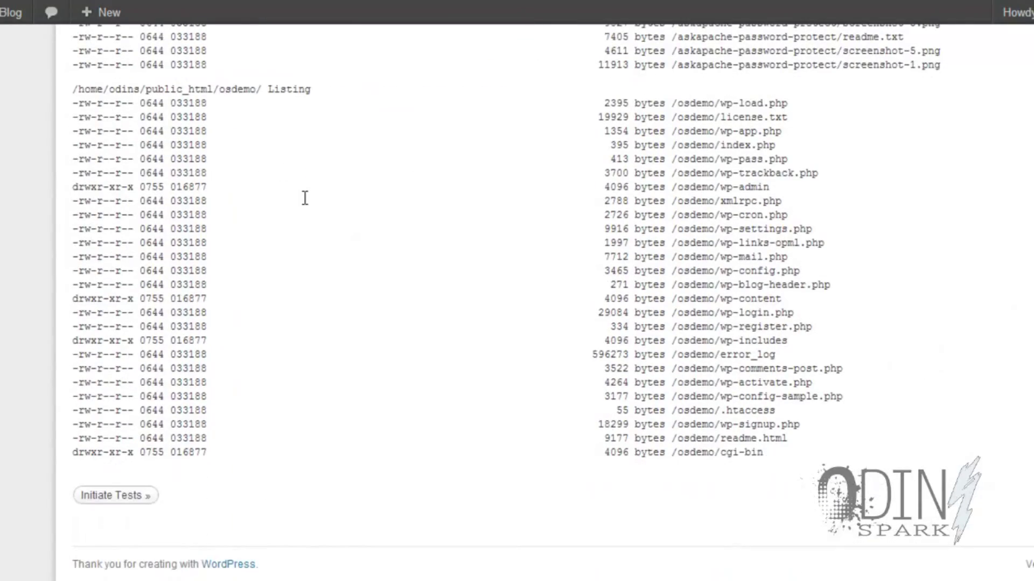
scroll(295, 380, "up", 20)
scroll(296, 375, "up", 15)
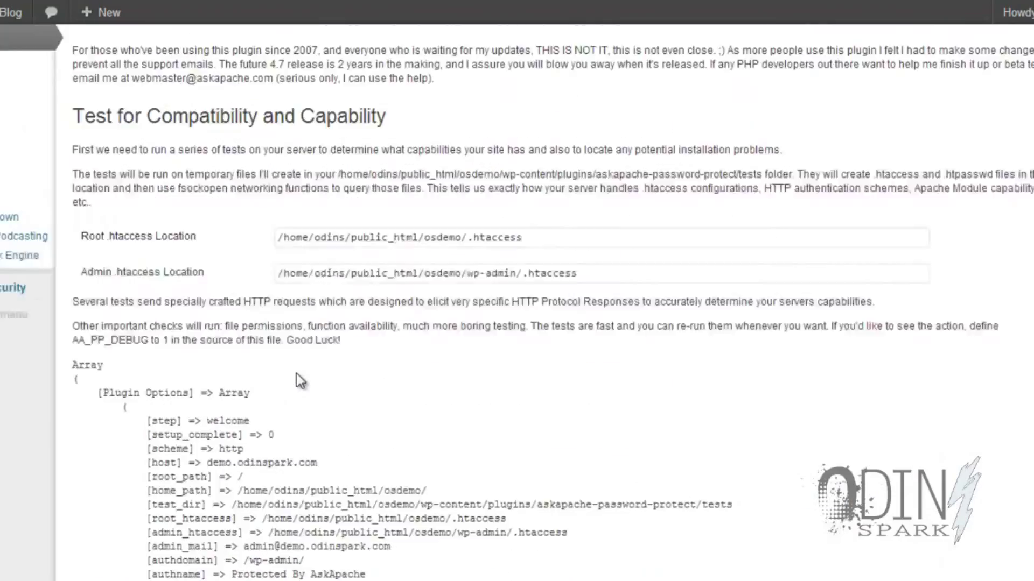
scroll(369, 356, "down", 6)
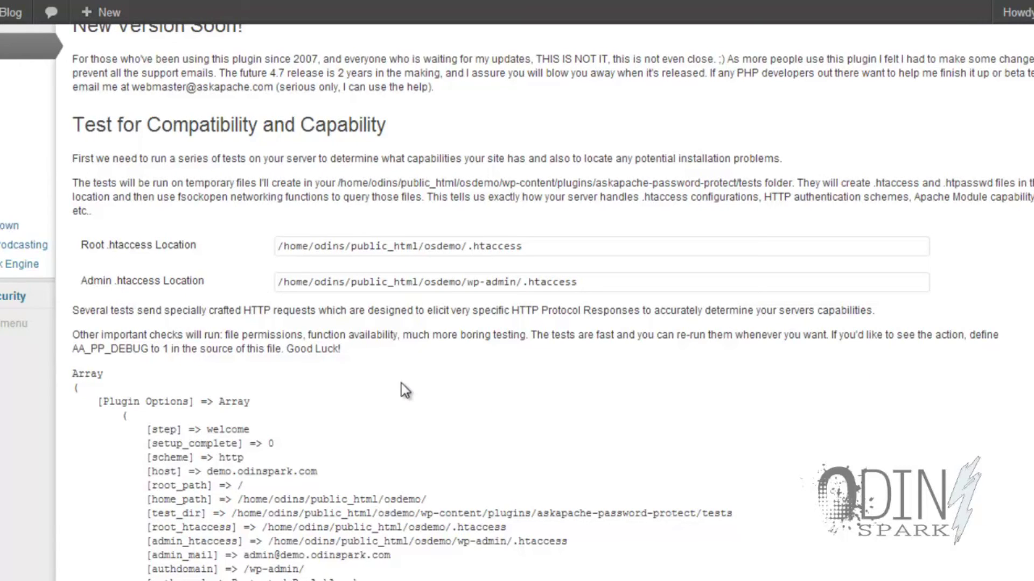
scroll(292, 409, "down", 10)
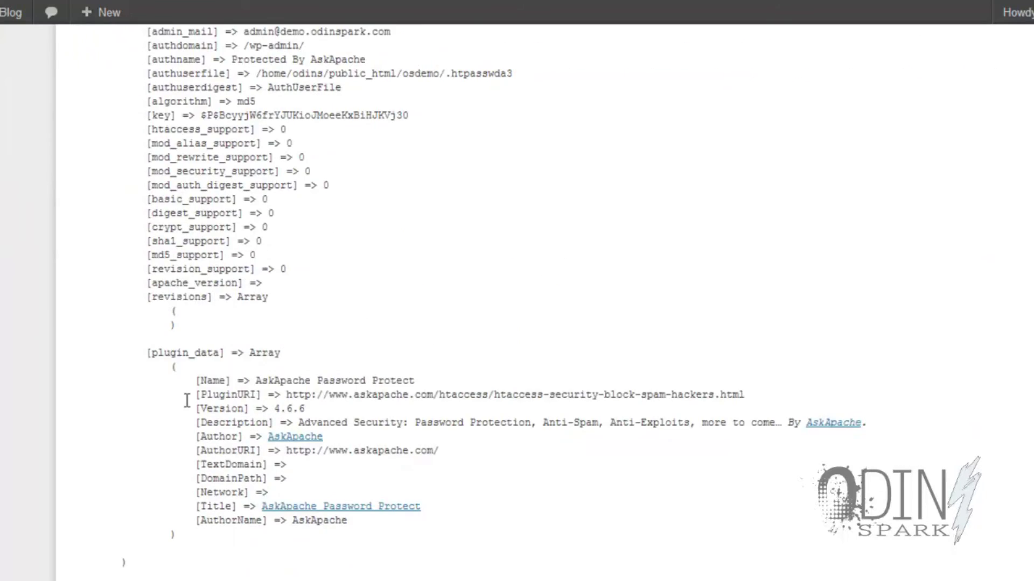
scroll(187, 400, "down", 20)
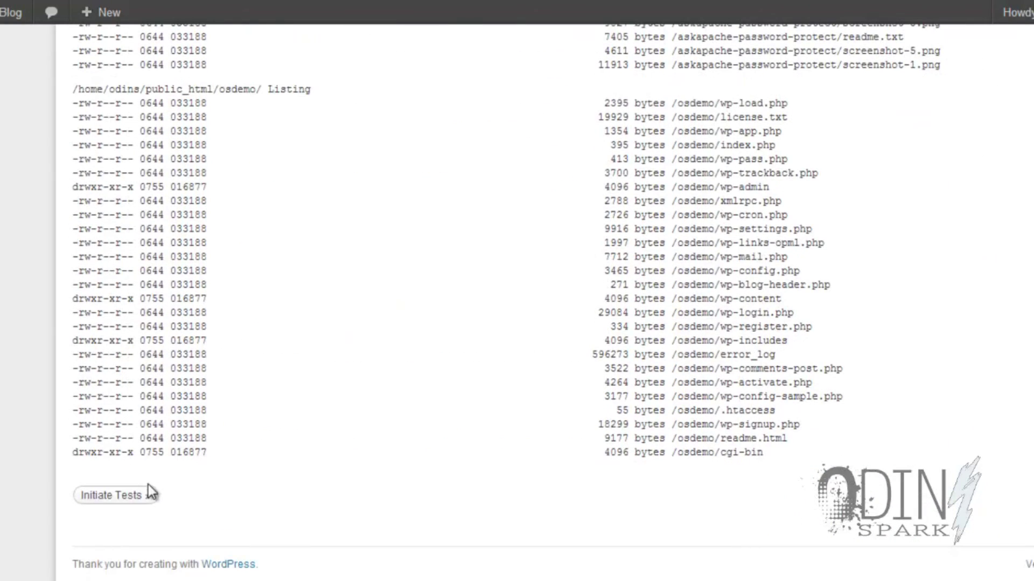
left_click(148, 485)
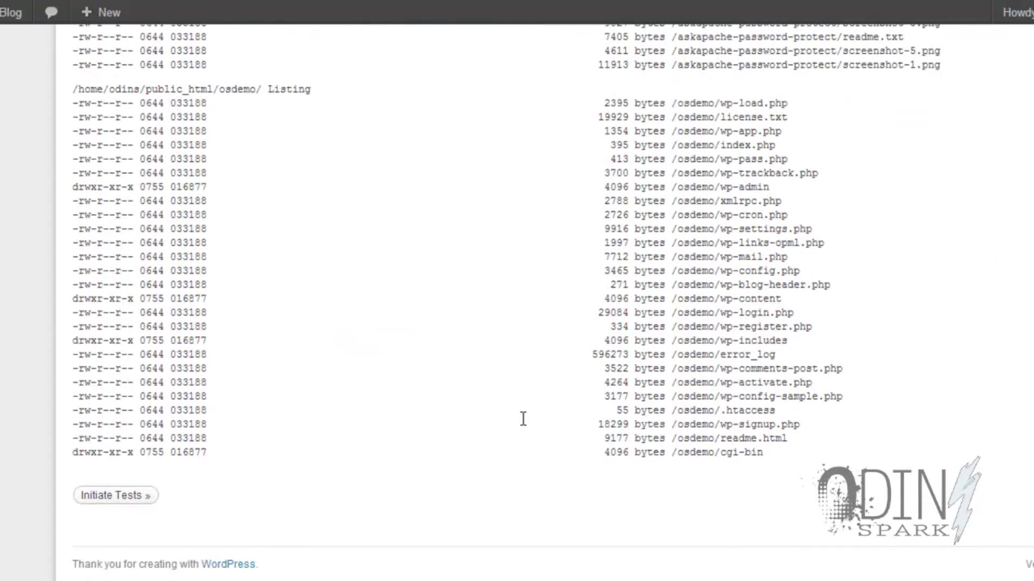
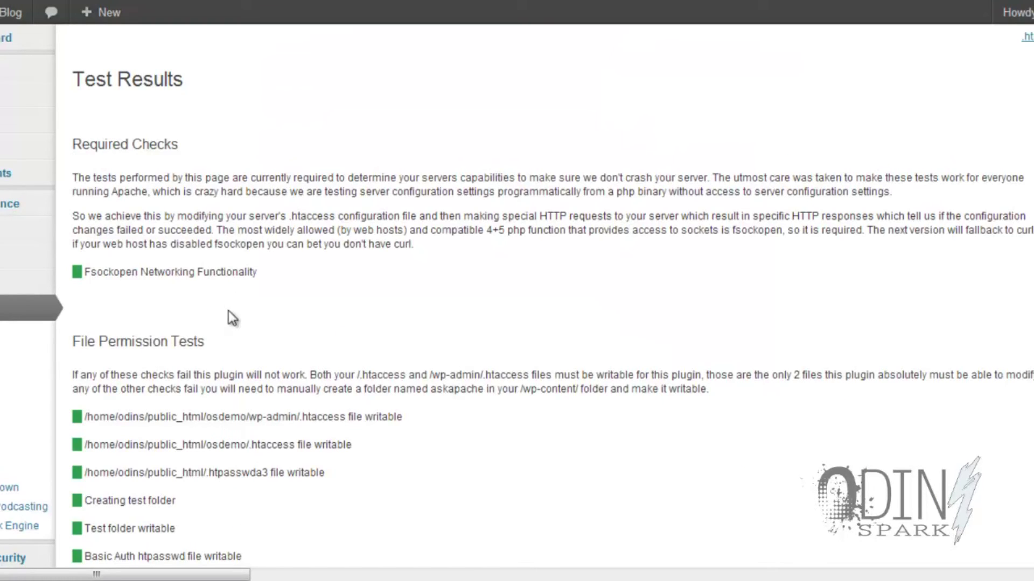
Highlight the failed '.htaccess files allowed' check, its request and response, and the mod_alias result
scroll(139, 404, "down", 15)
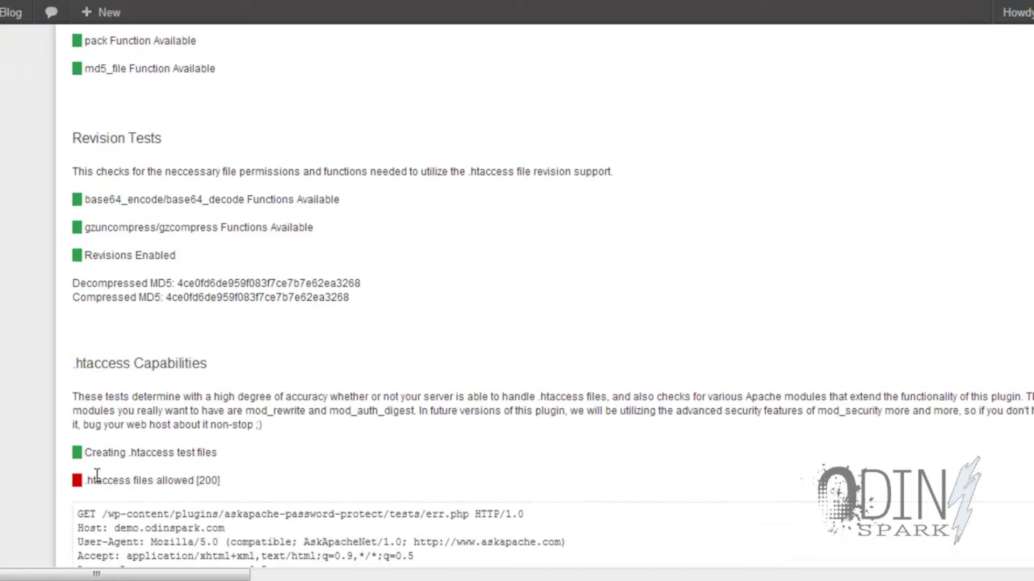
left_click_drag(91, 486, 223, 479)
scroll(51, 393, "down", 5)
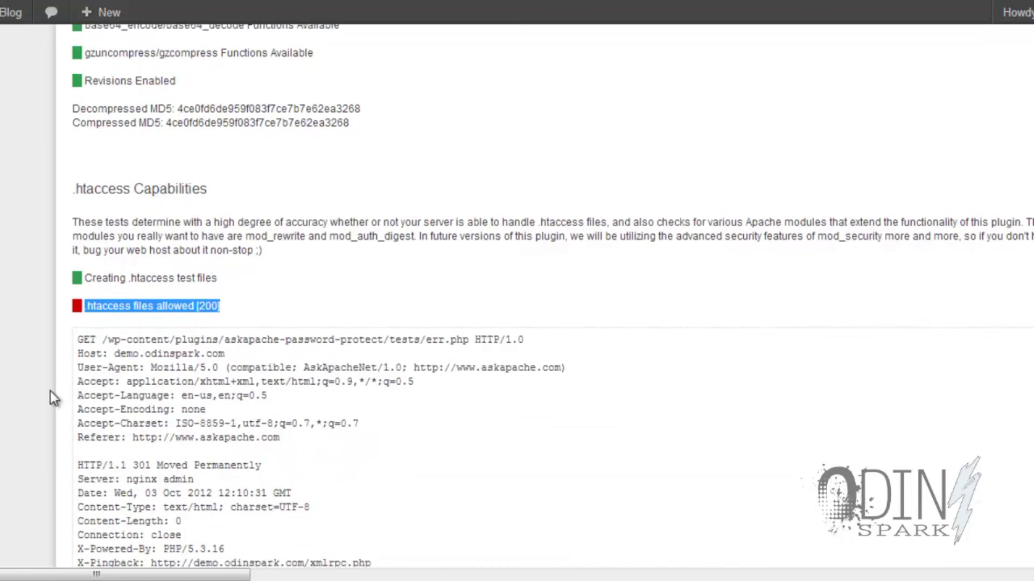
left_click_drag(84, 253, 224, 490)
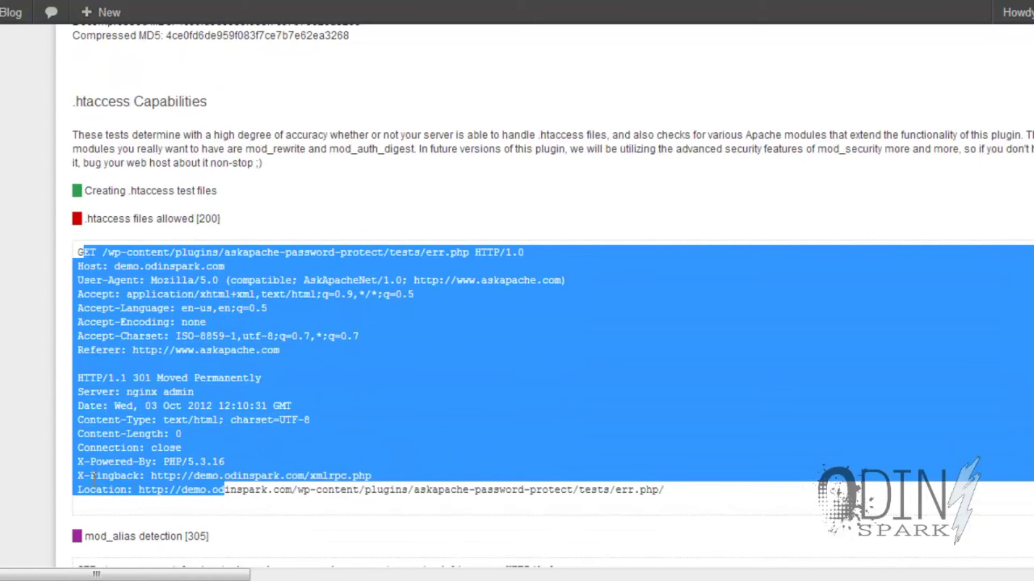
scroll(90, 438, "down", 3)
left_click_drag(80, 362, 144, 395)
scroll(146, 392, "down", 12)
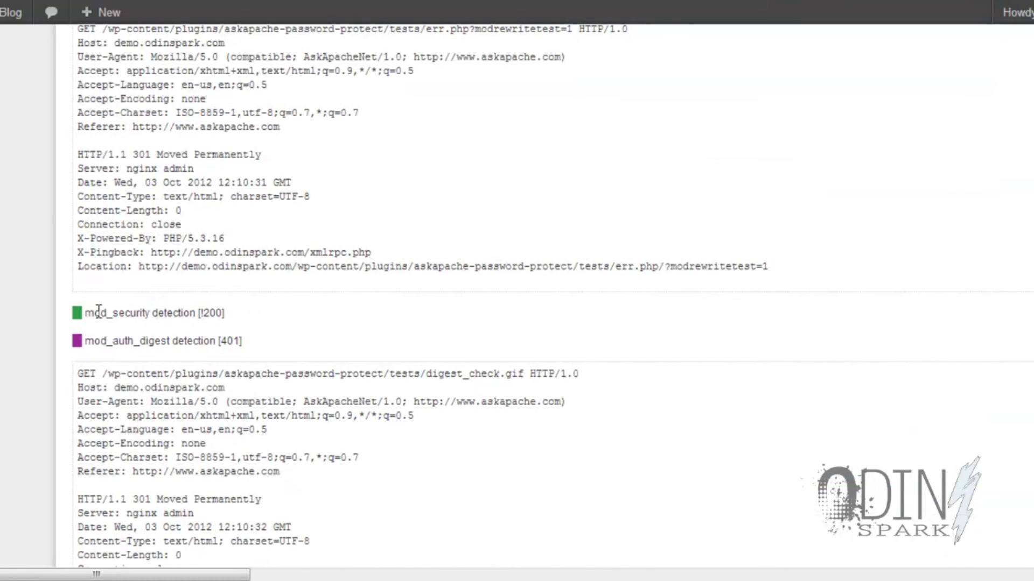
left_click_drag(101, 313, 140, 407)
Scroll through the remaining test results and continue to the password protection setup
scroll(129, 320, "down", 5)
scroll(176, 487, "down", 2)
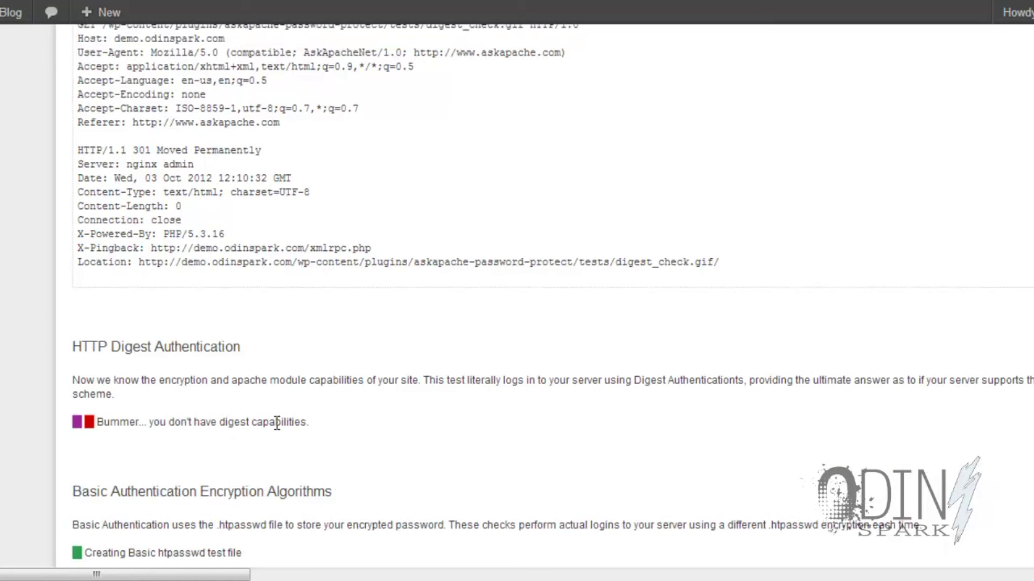
scroll(276, 443, "down", 6)
scroll(95, 325, "down", 9)
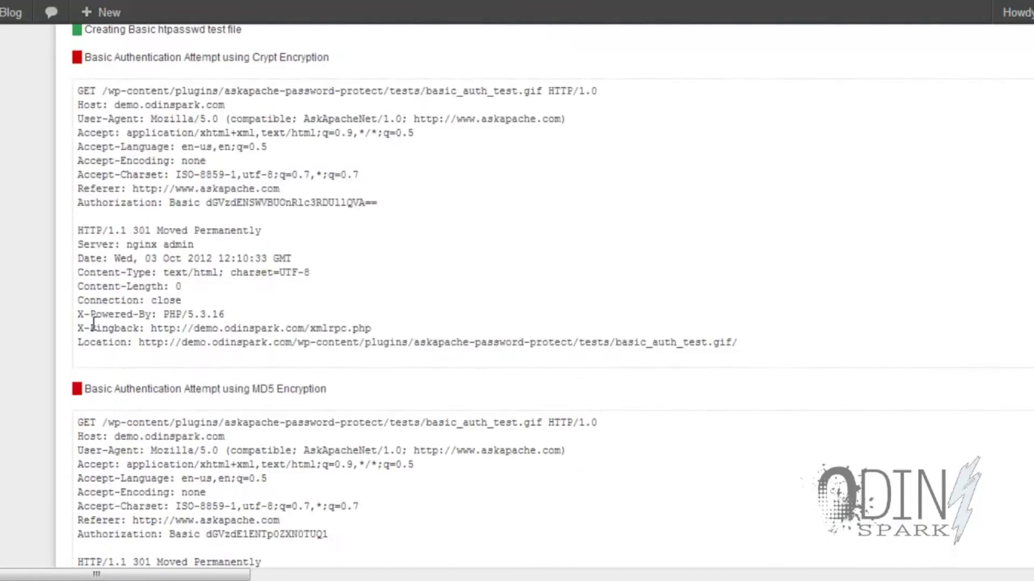
scroll(168, 225, "down", 11)
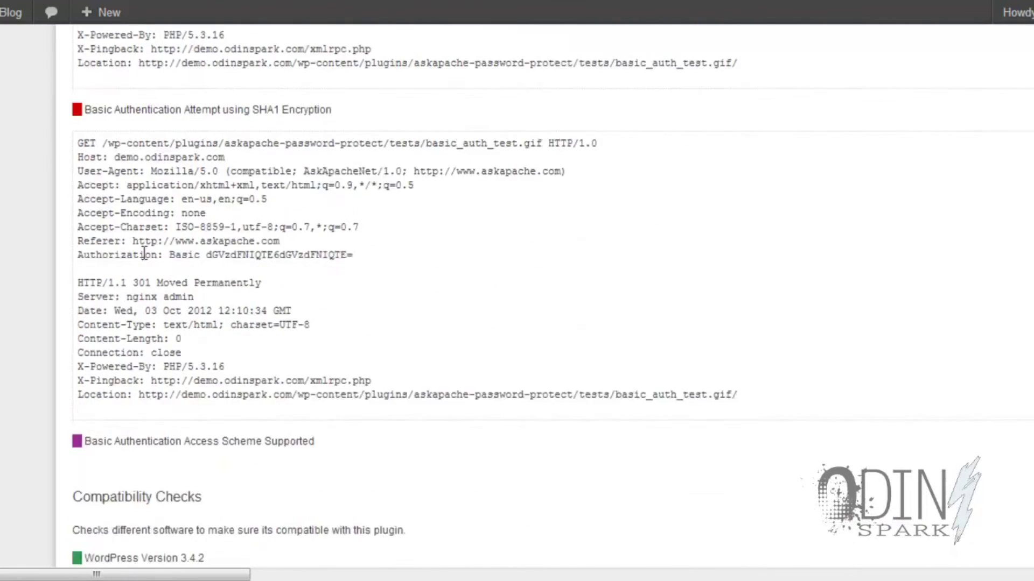
scroll(143, 254, "down", 11)
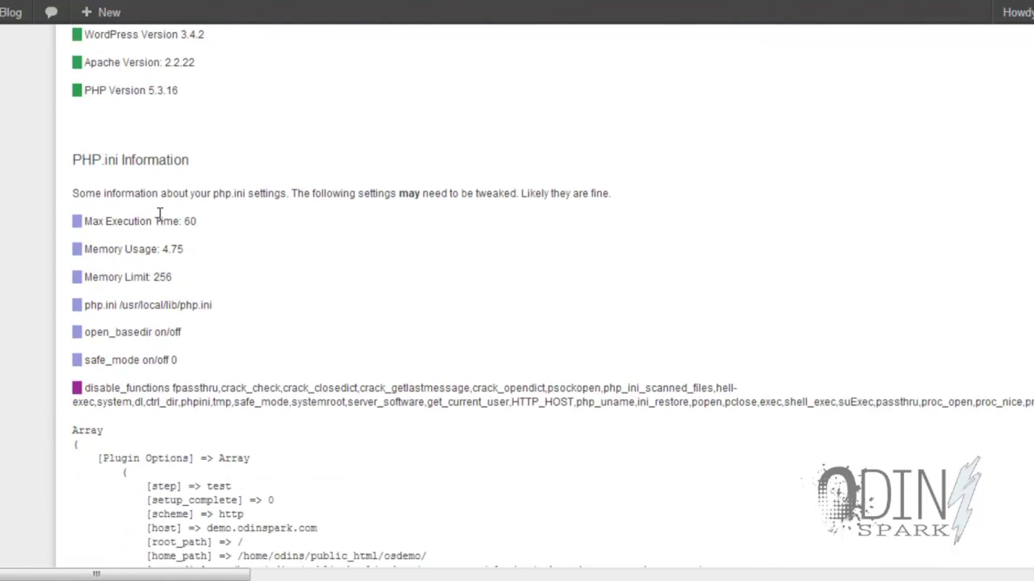
scroll(155, 218, "down", 20)
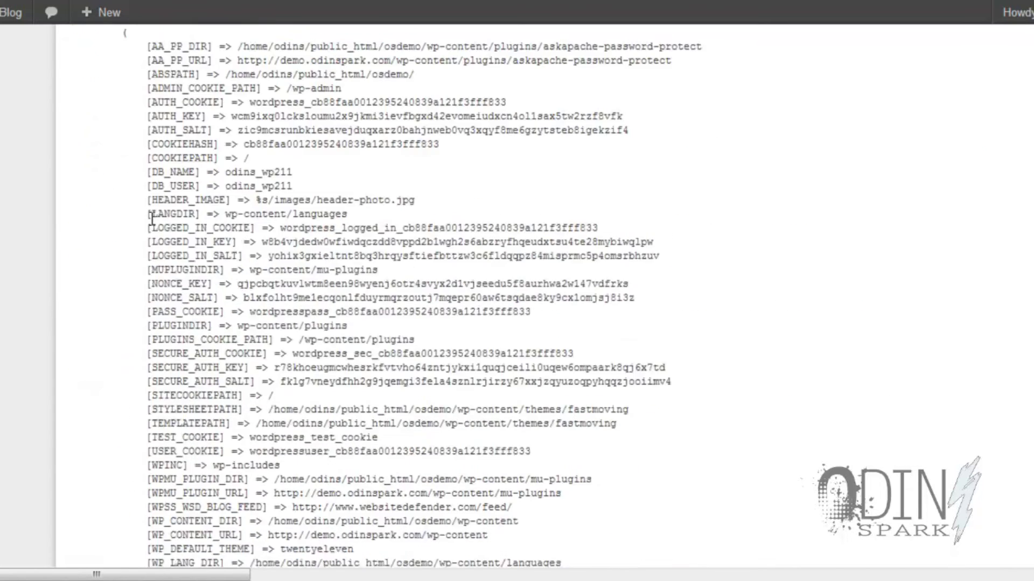
scroll(150, 221, "down", 10)
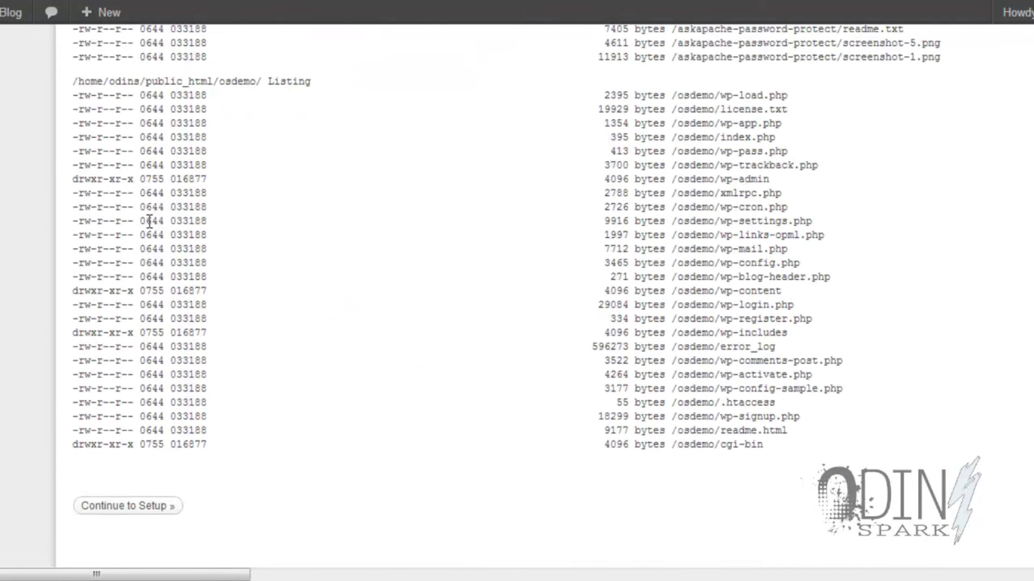
left_click(120, 509)
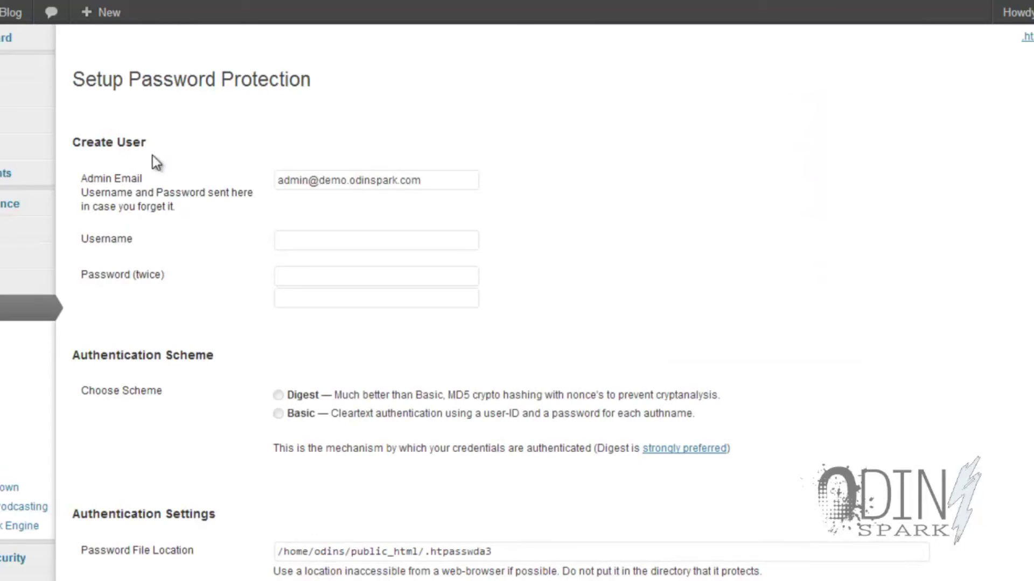
Enter an admin username and the password in both password fields, then save the settings
scroll(229, 226, "down", 2)
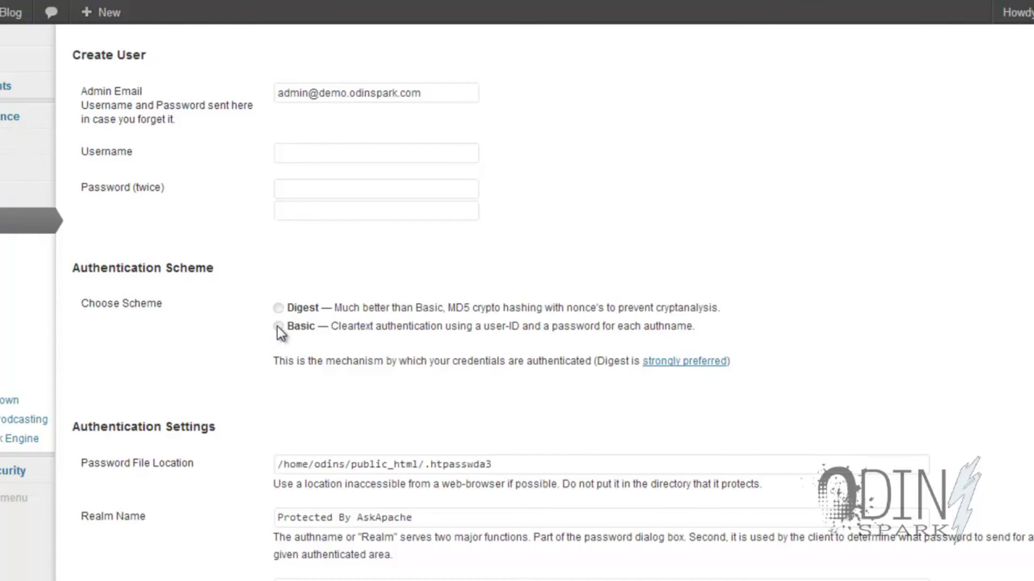
left_click(299, 155)
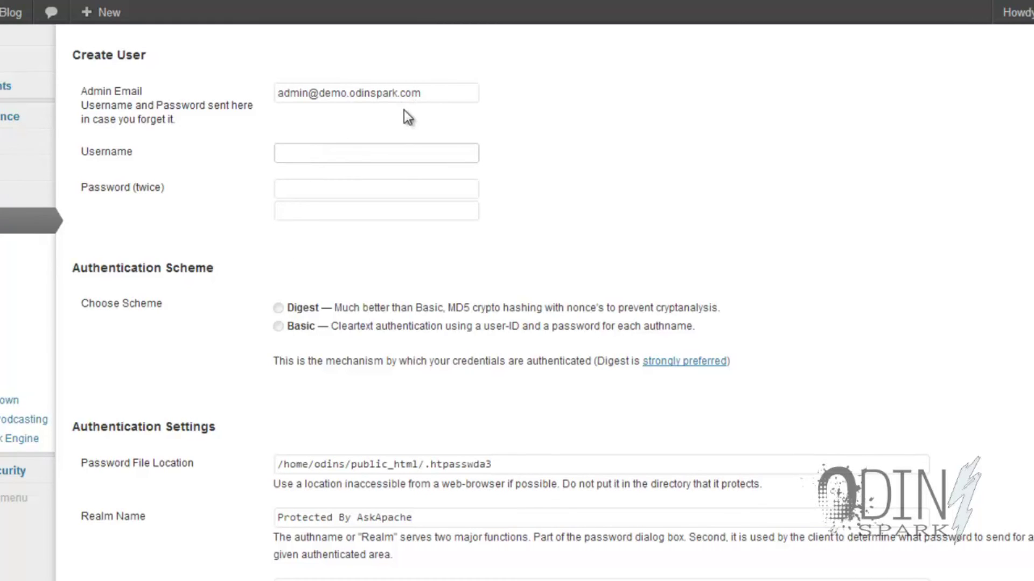
key("Tab")
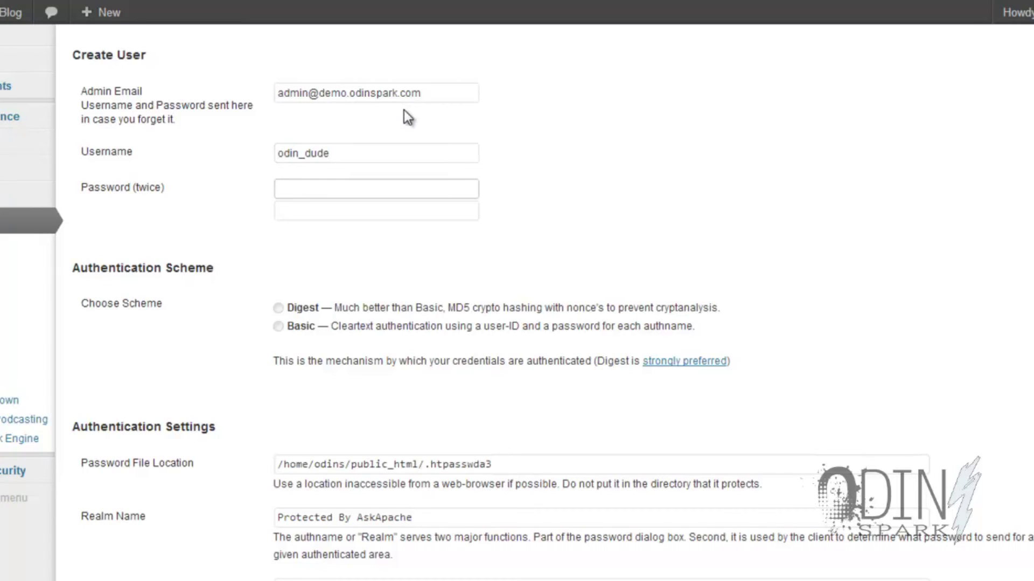
key("Tab")
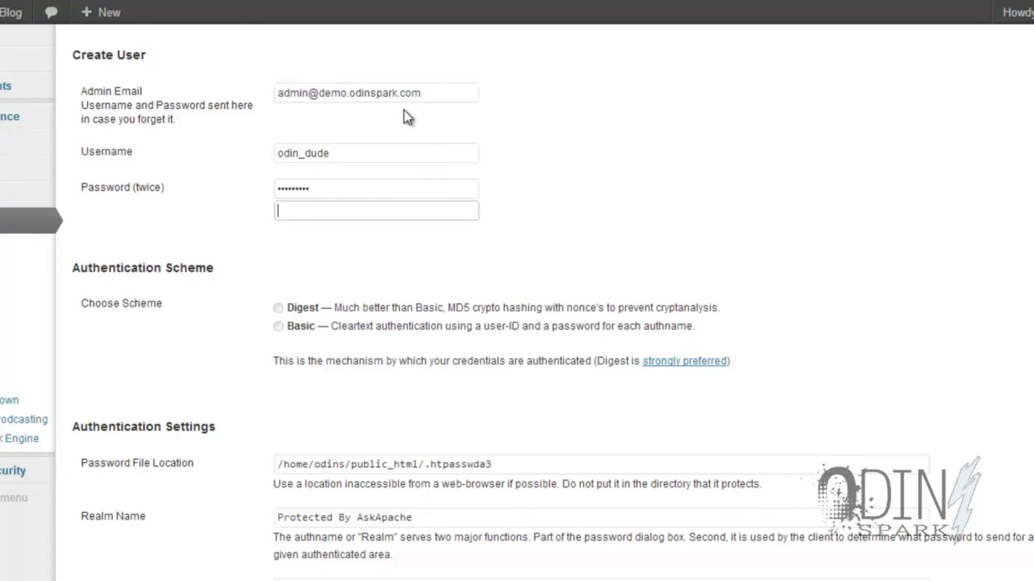
scroll(279, 328, "down", 6)
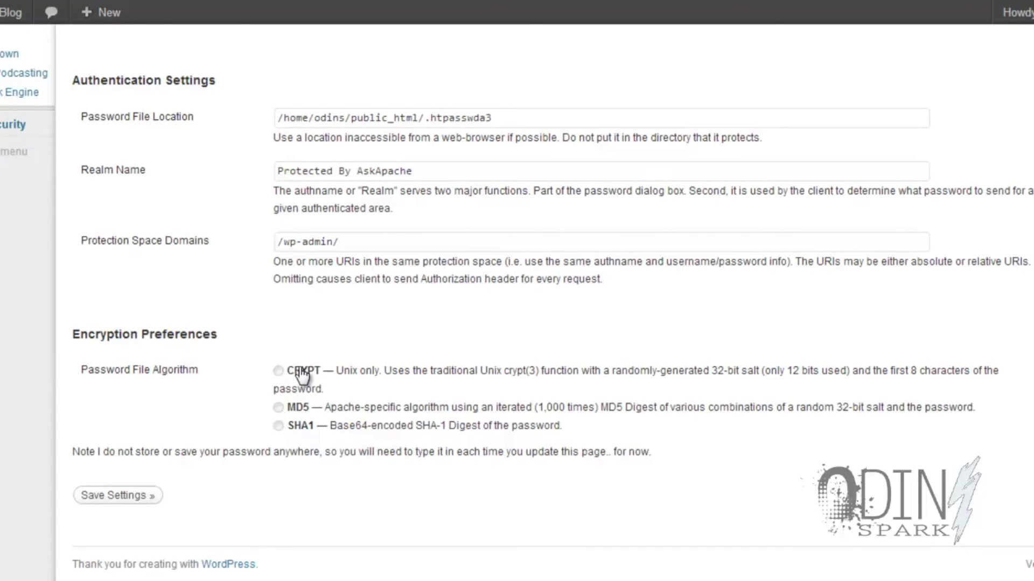
left_click(149, 497)
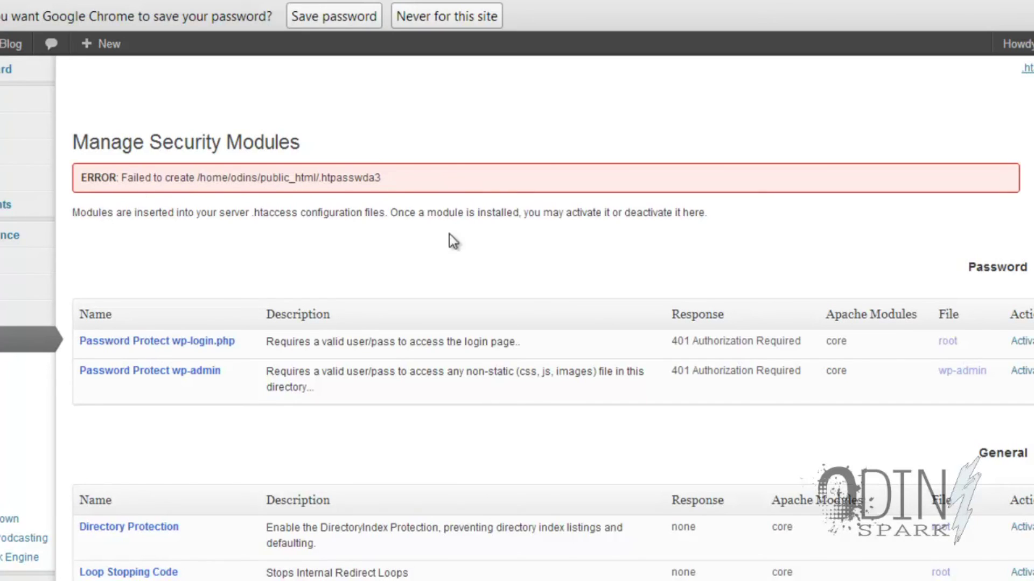
Review the Password, General, Antispam, Exploit and Protection module tables, then return toward the top
scroll(386, 198, "down", 6)
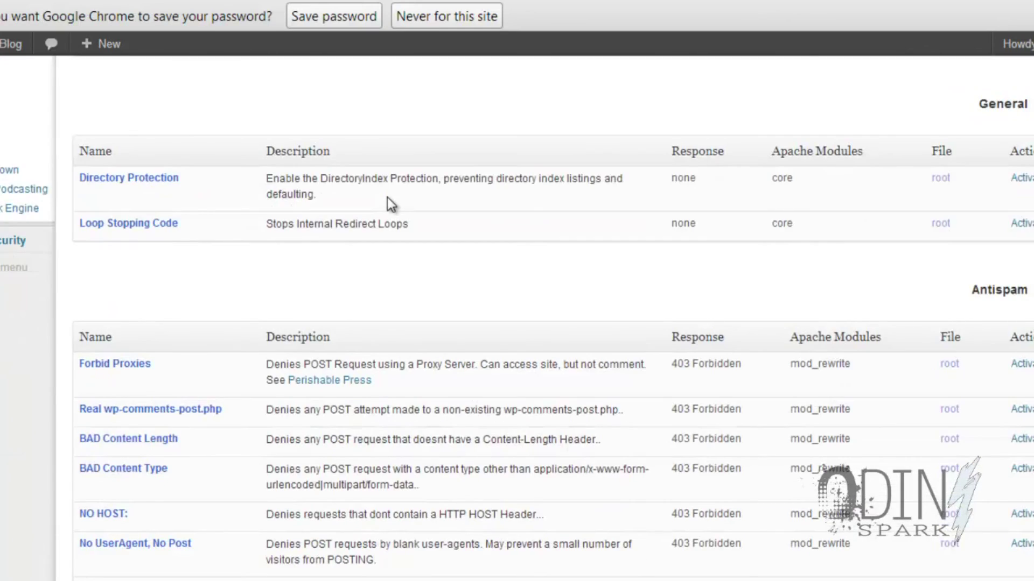
scroll(386, 197, "down", 6)
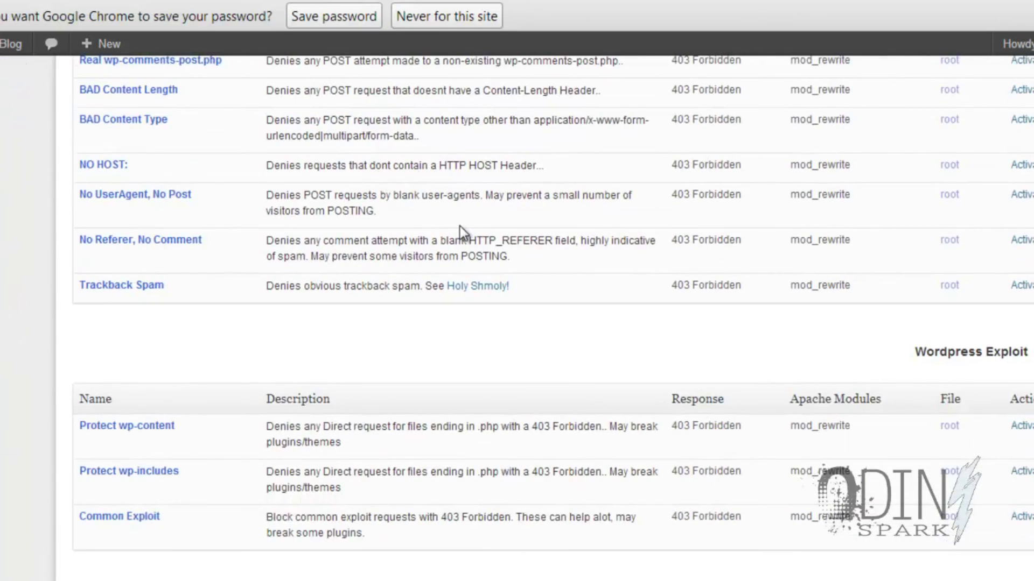
scroll(460, 227, "down", 3)
scroll(584, 272, "down", 6)
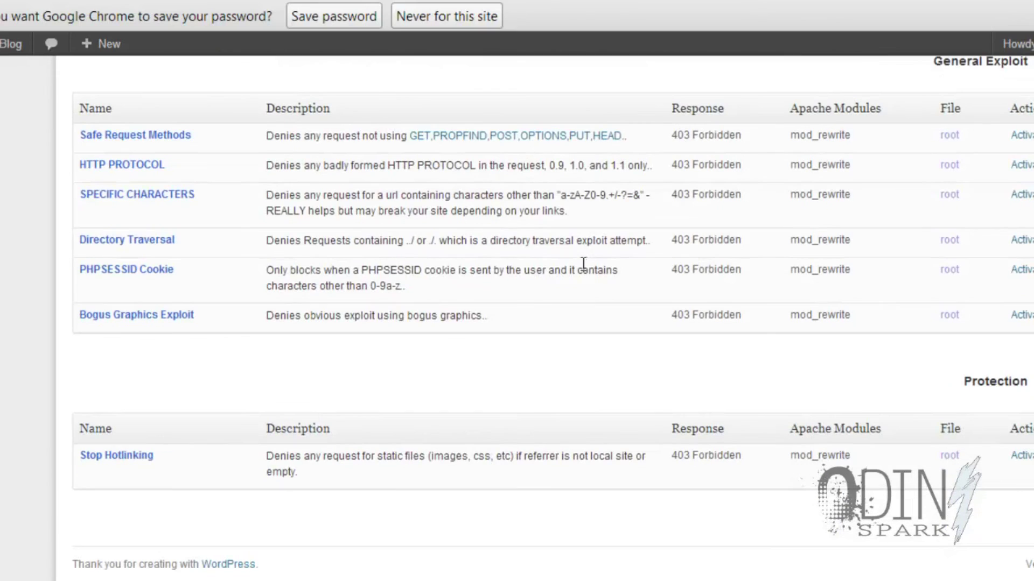
scroll(582, 269, "up", 18)
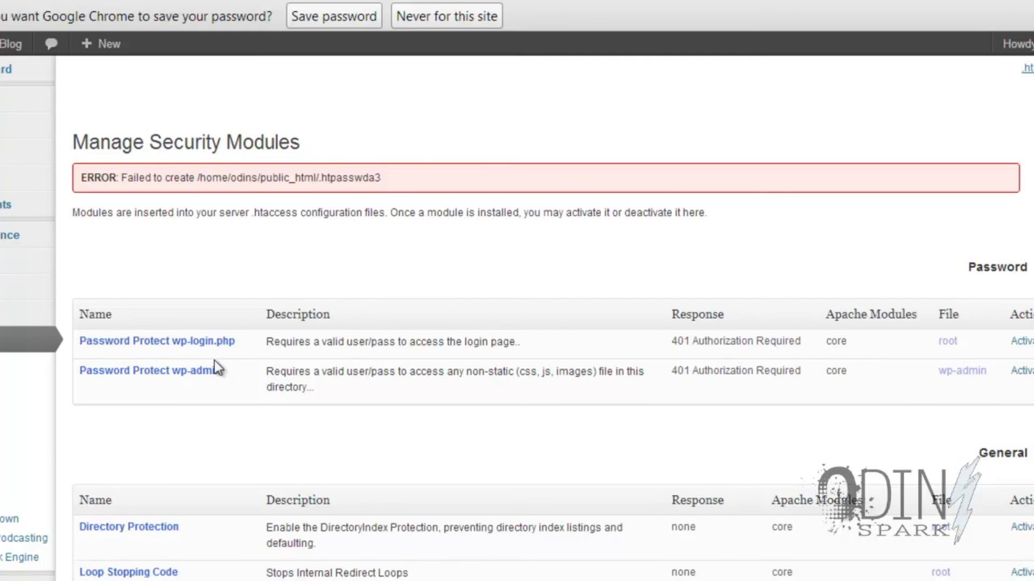
left_click_drag(268, 342, 439, 343)
scroll(515, 384, "down", 5)
left_click_drag(279, 282, 378, 284)
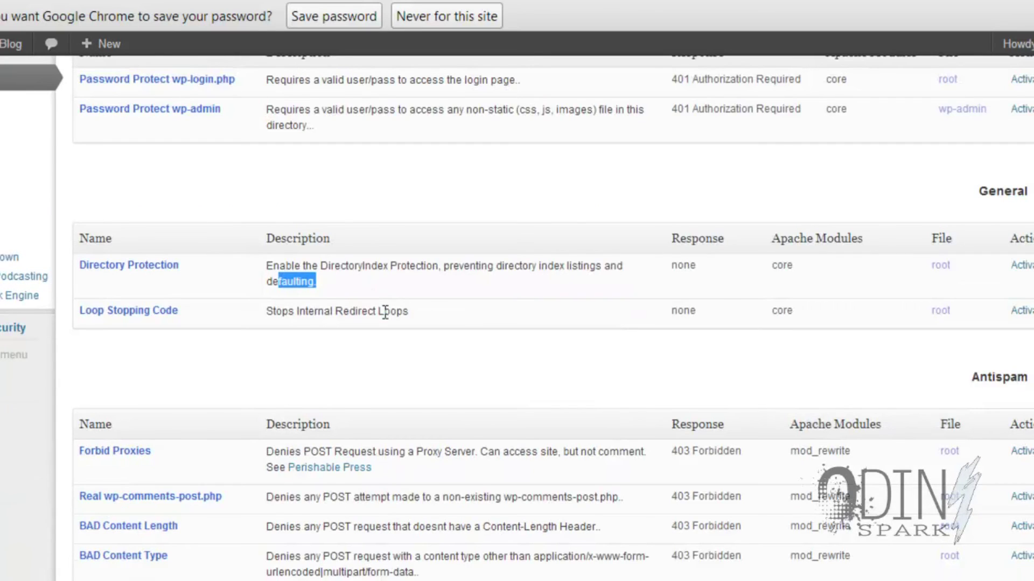
scroll(382, 311, "down", 3)
scroll(359, 327, "down", 3)
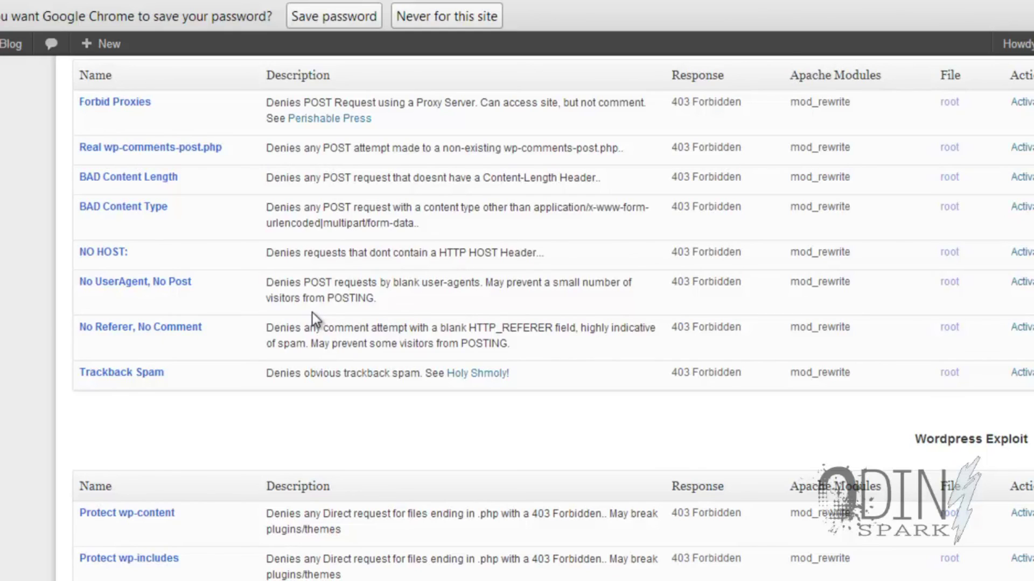
scroll(372, 319, "up", 12)
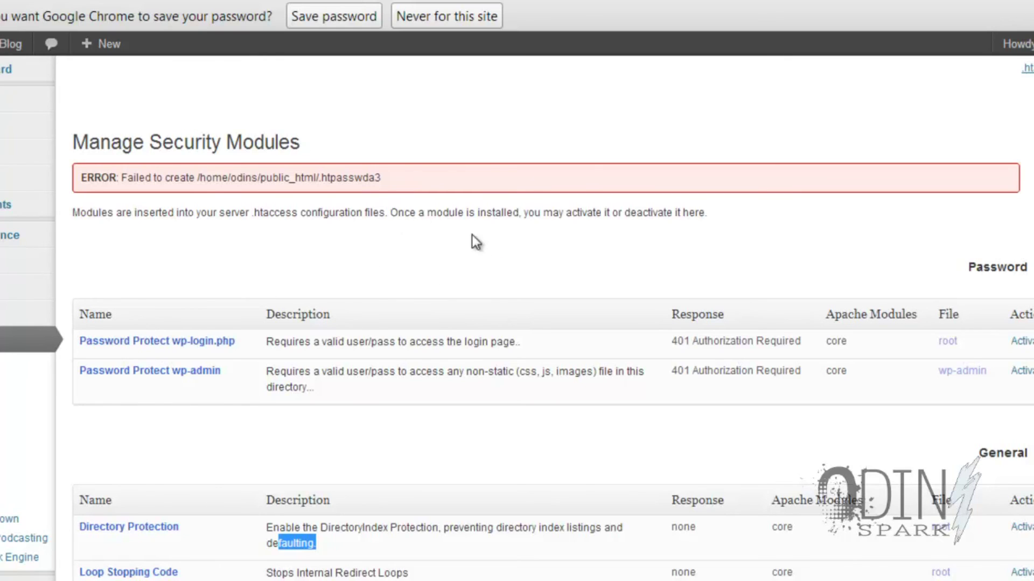
scroll(479, 245, "down", 6)
scroll(870, 207, "up", 3)
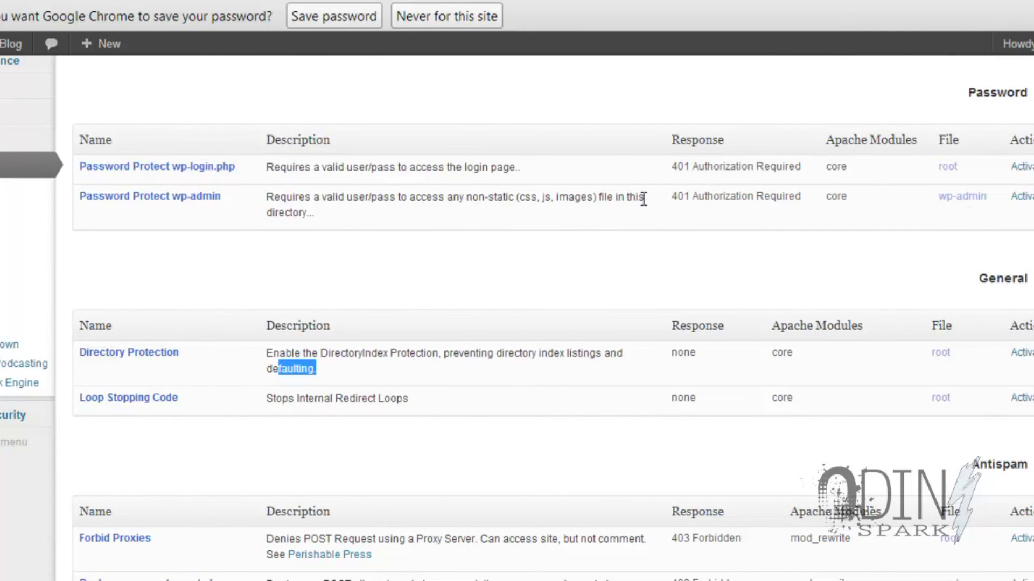
scroll(643, 199, "up", 3)
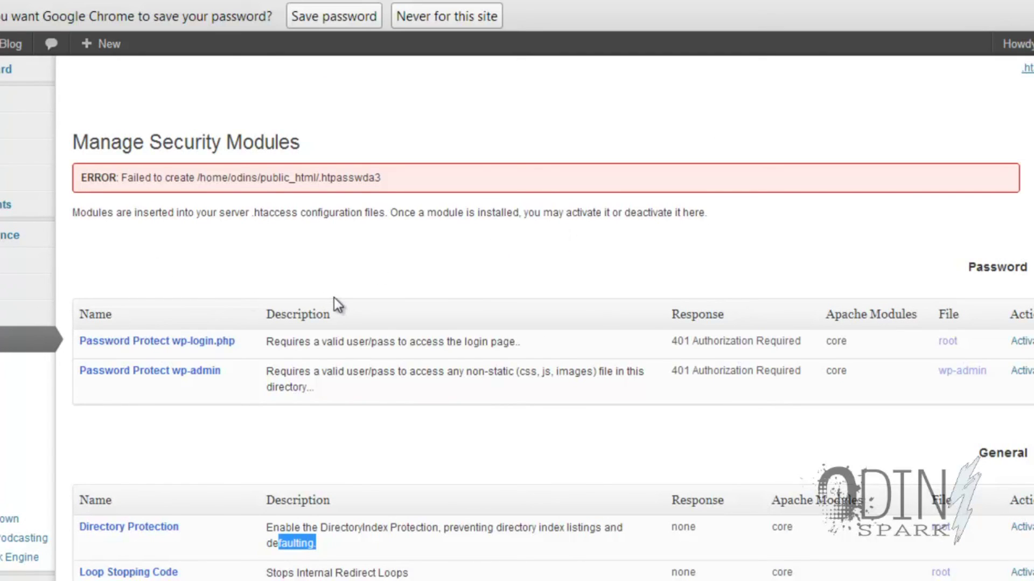
scroll(342, 296, "down", 3)
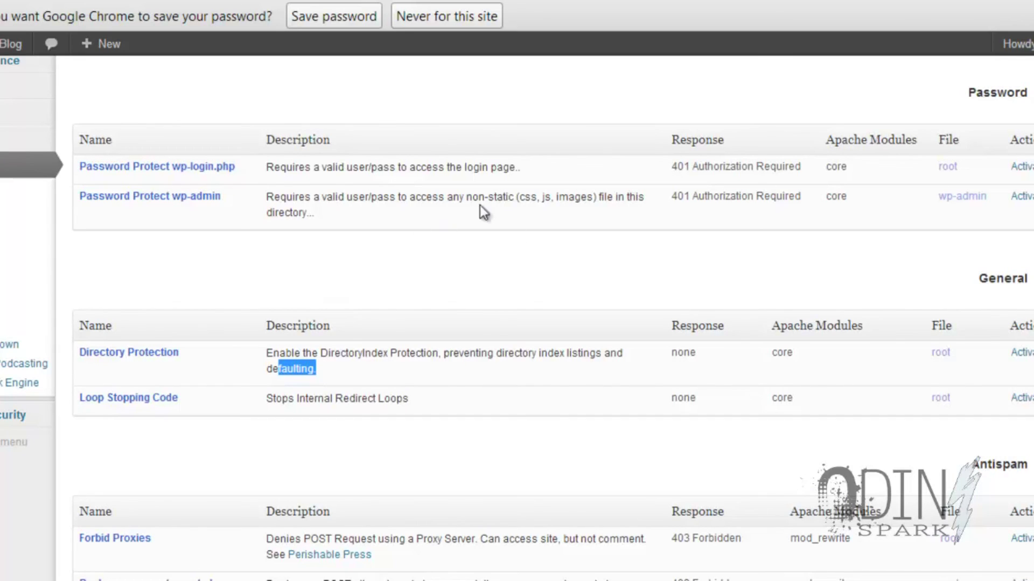
scroll(558, 218, "down", 3)
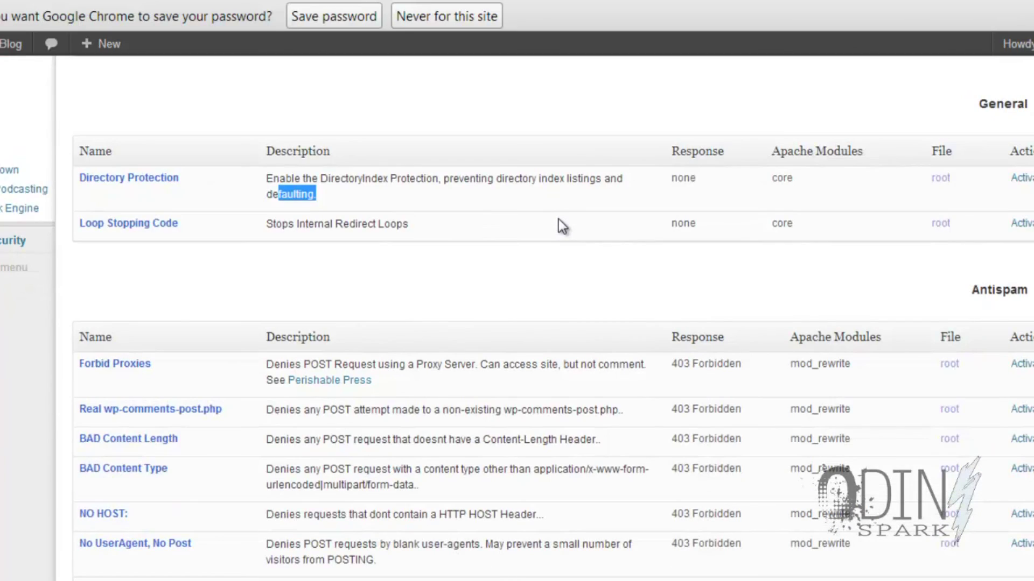
scroll(558, 219, "up", 6)
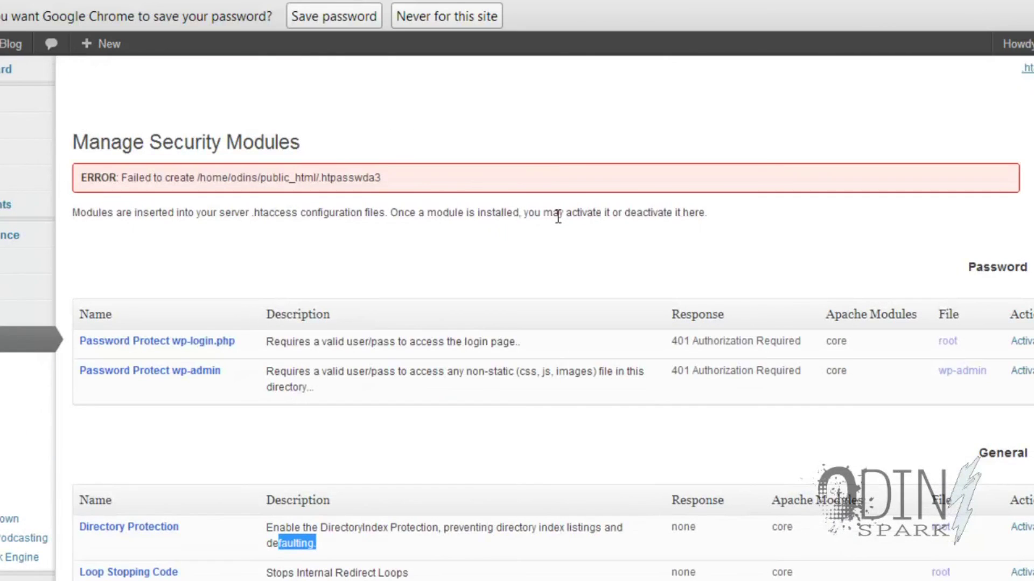